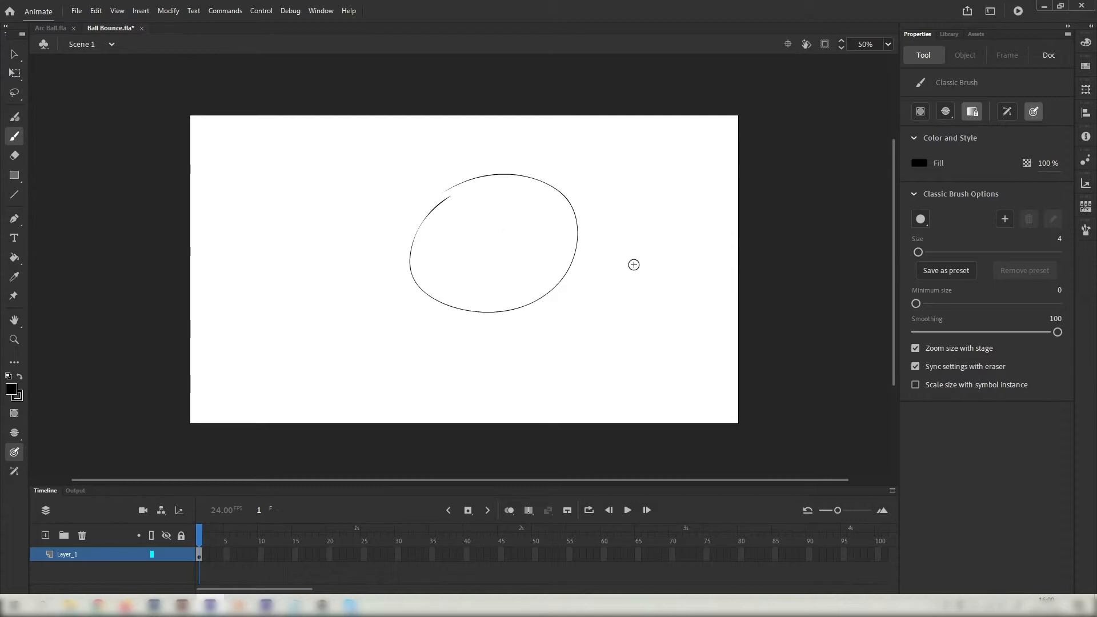
Undo the stray freehand ellipse sketch and return to the Selection tool.
left_click_drag(632, 264, 597, 283)
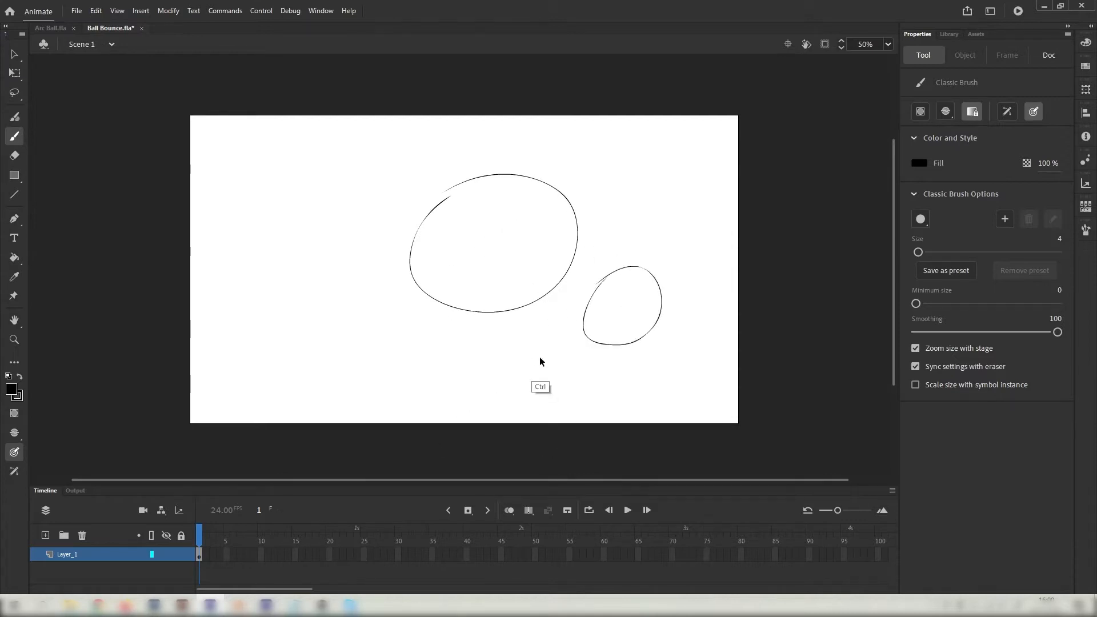
key("ctrl+z")
key("ctrl+z")
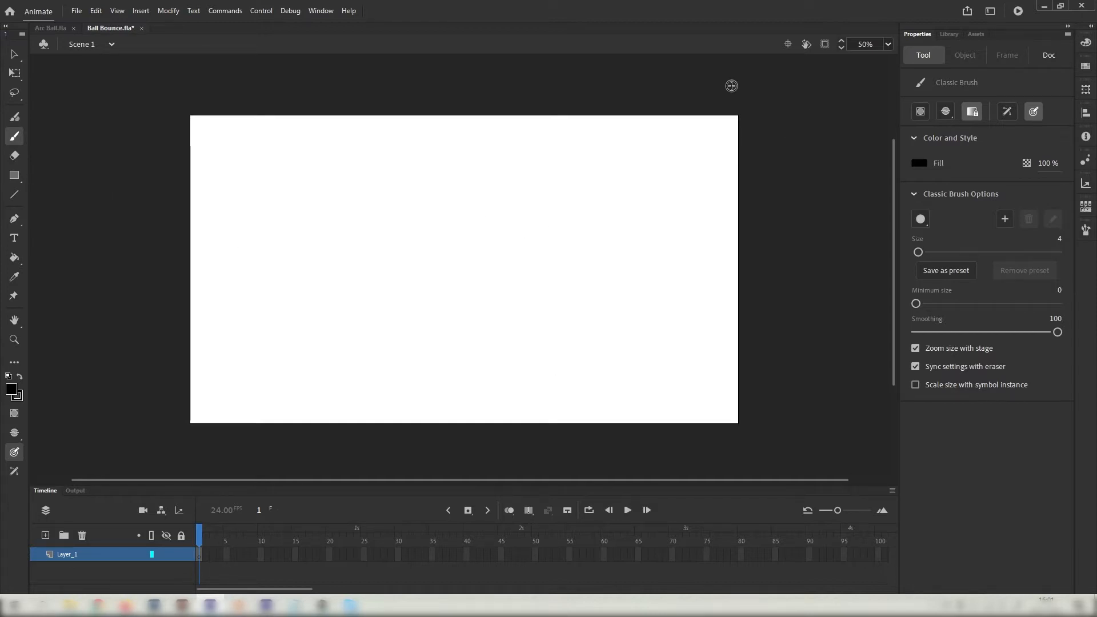
left_click(15, 55)
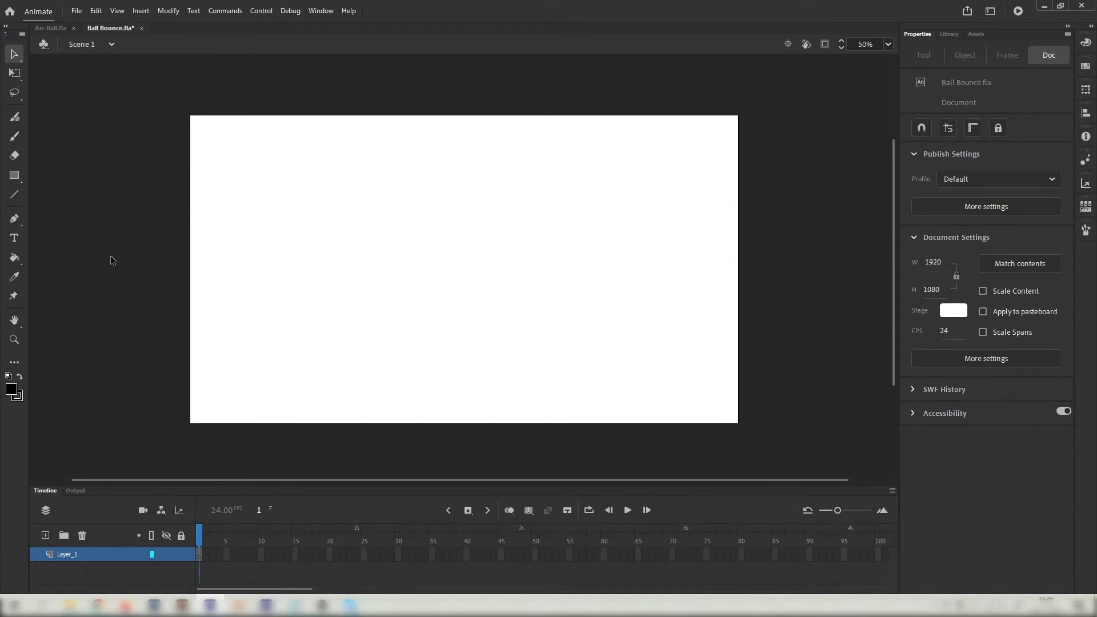
With the Oval Tool, draw an orange circle with a dark brown outline near stage centre.
left_click(14, 176)
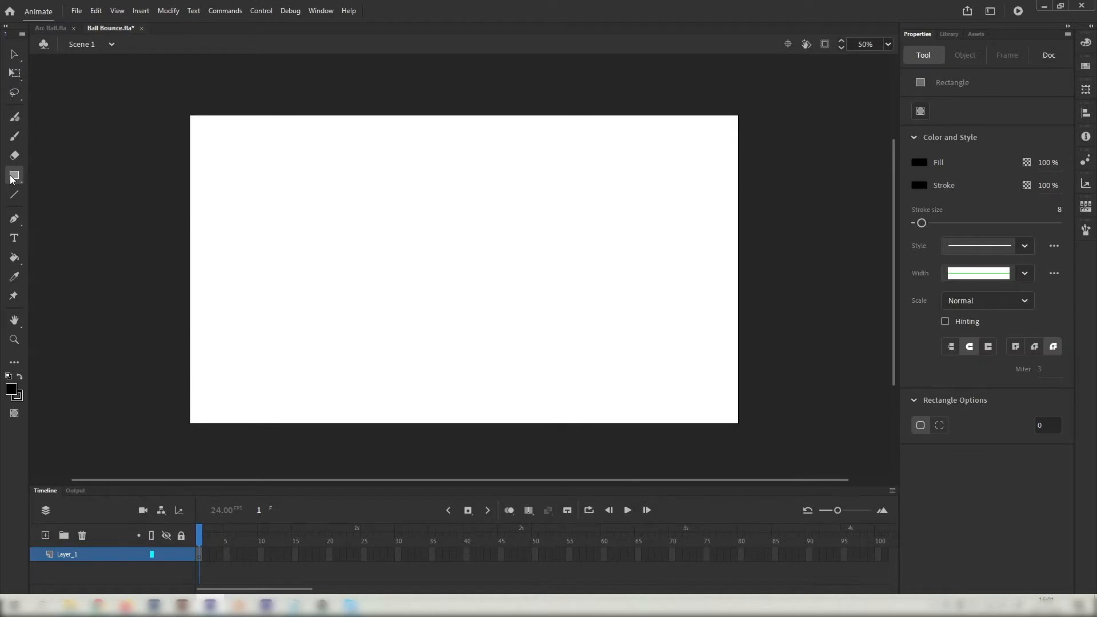
left_click(11, 177)
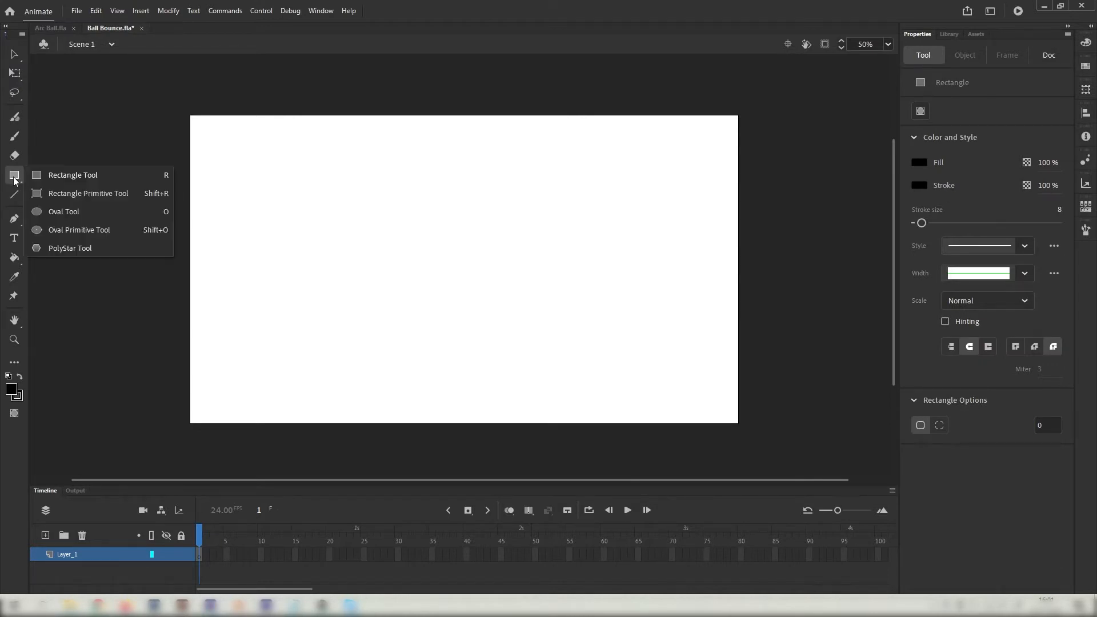
left_click(49, 212)
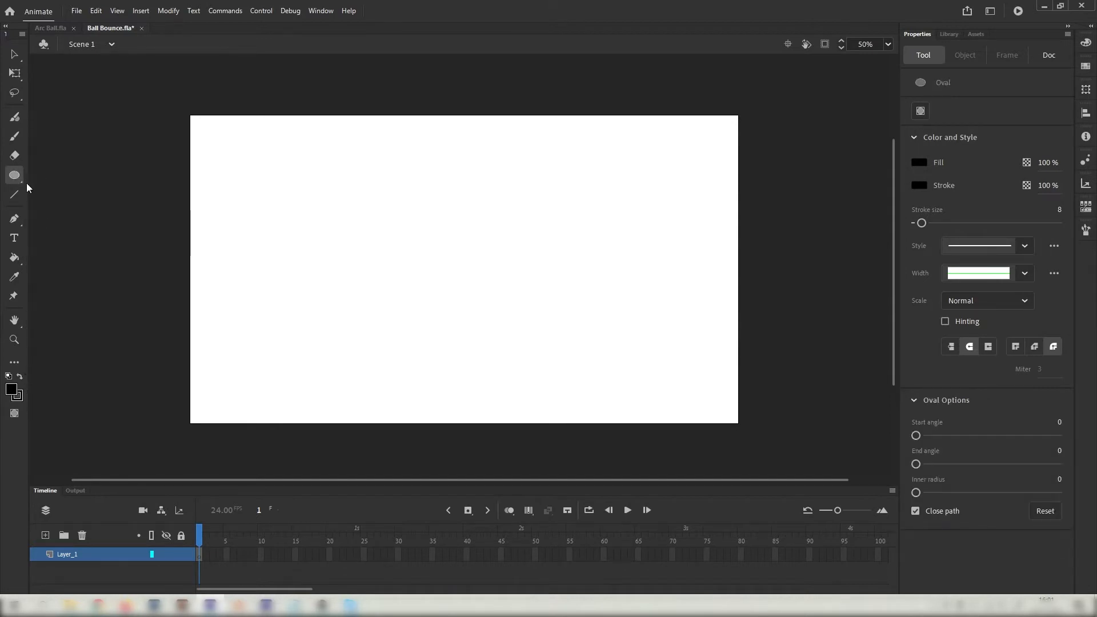
left_click(919, 162)
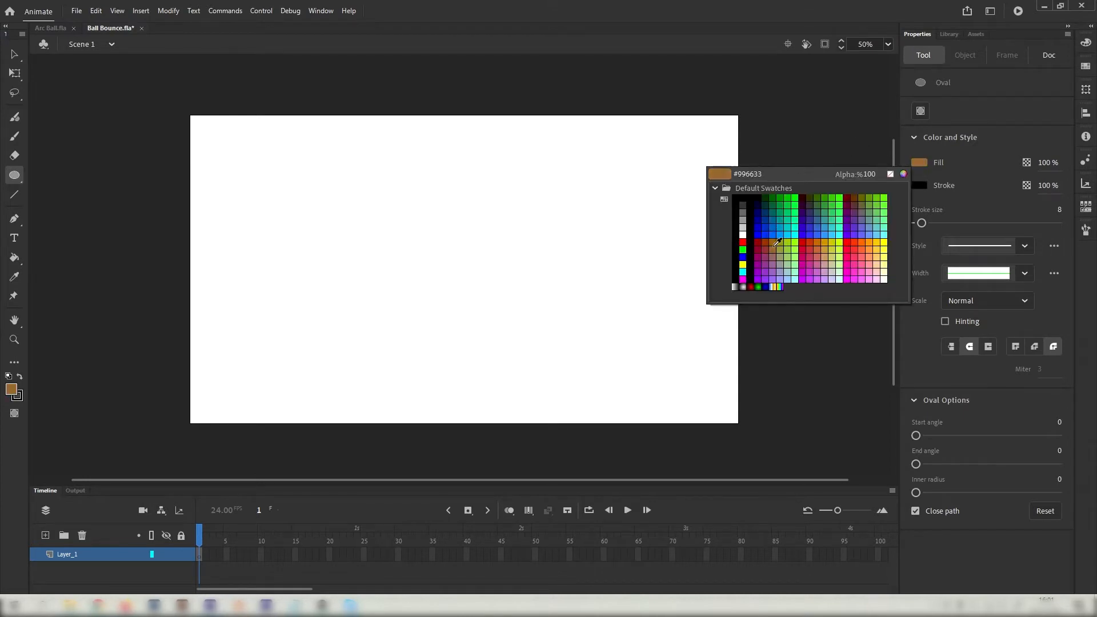
left_click(825, 243)
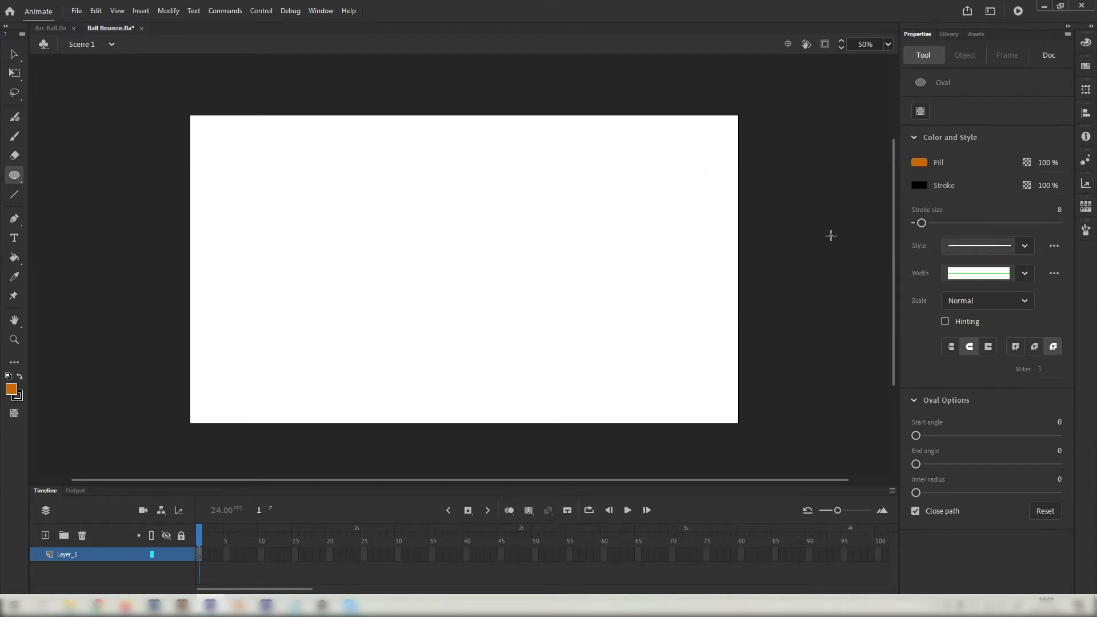
left_click(923, 186)
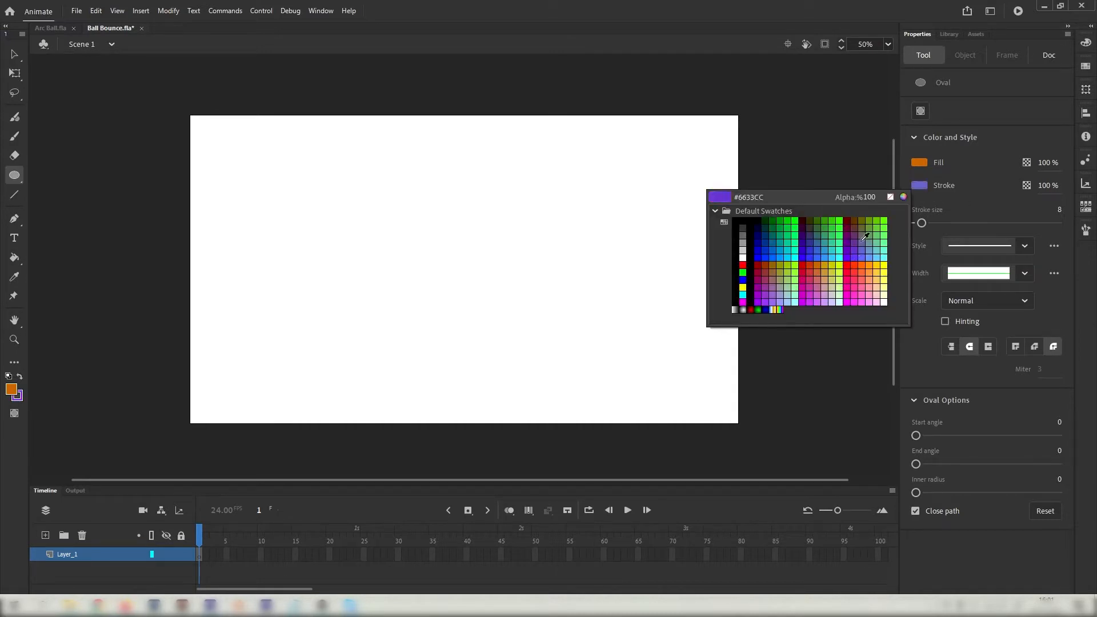
left_click(854, 221)
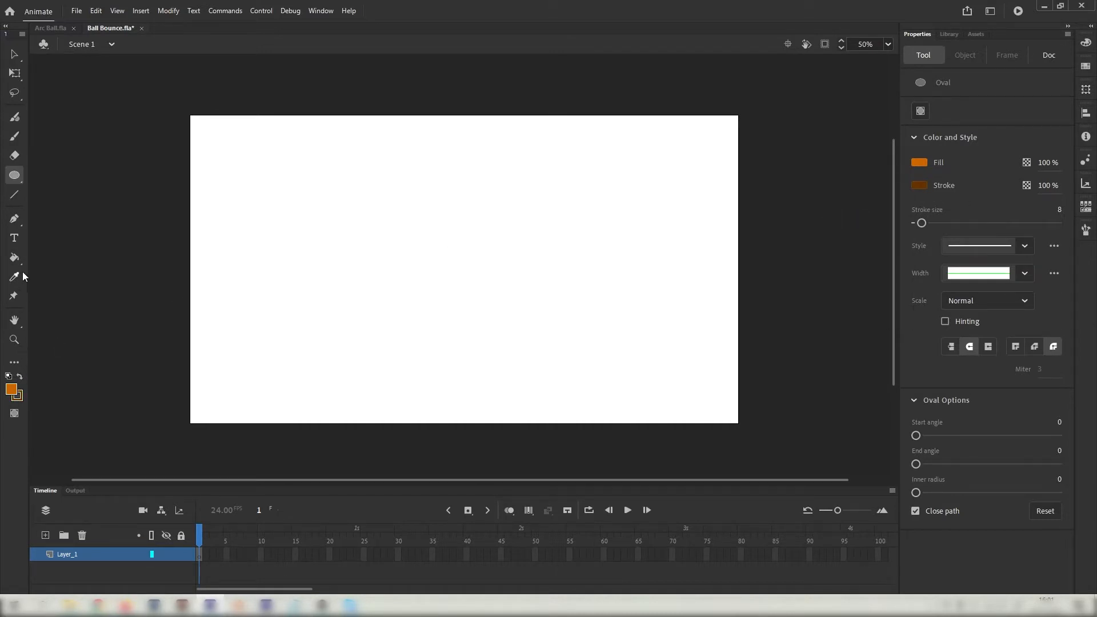
mouse_move(418, 223)
left_mouse_down()
mouse_move(497, 311)
mouse_move(479, 284)
left_mouse_up()
Move the orange ball slightly up and to the right, then deselect it.
left_click(15, 55)
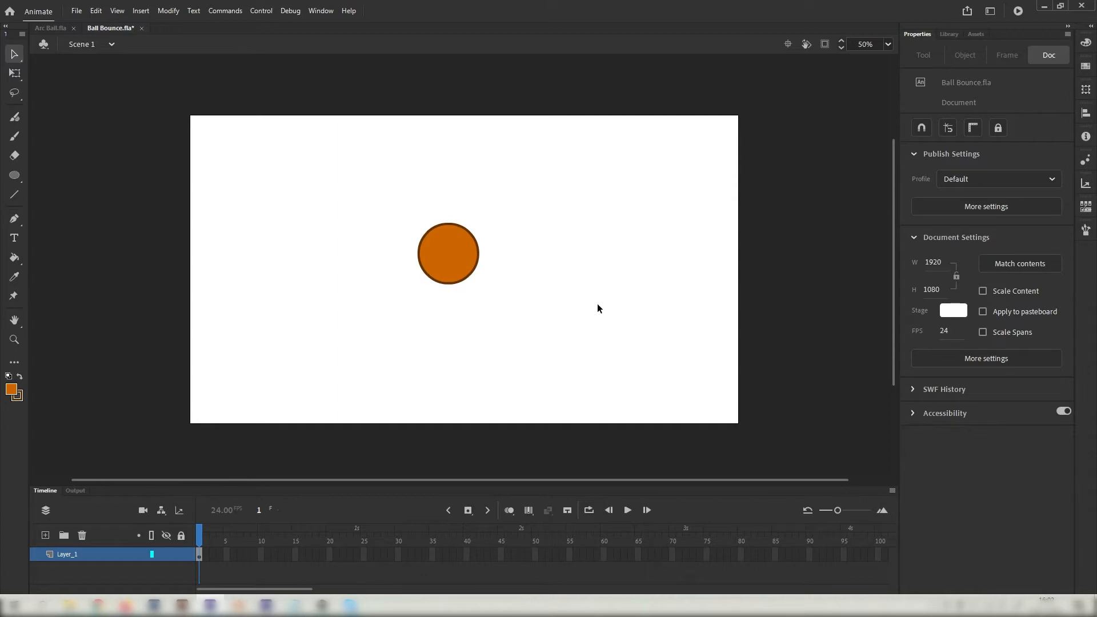
left_click_drag(377, 199, 534, 336)
left_click_drag(458, 249, 470, 240)
left_click(479, 308)
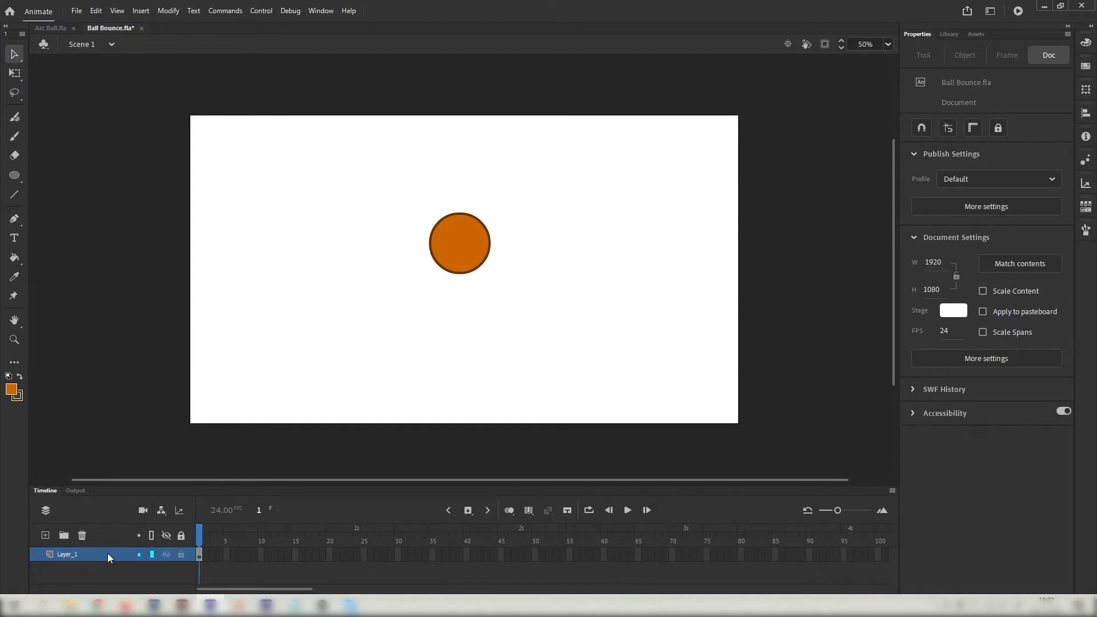
Rename Layer_1 to 'Ball'.
double_click(70, 554)
key("Caps_Lock")
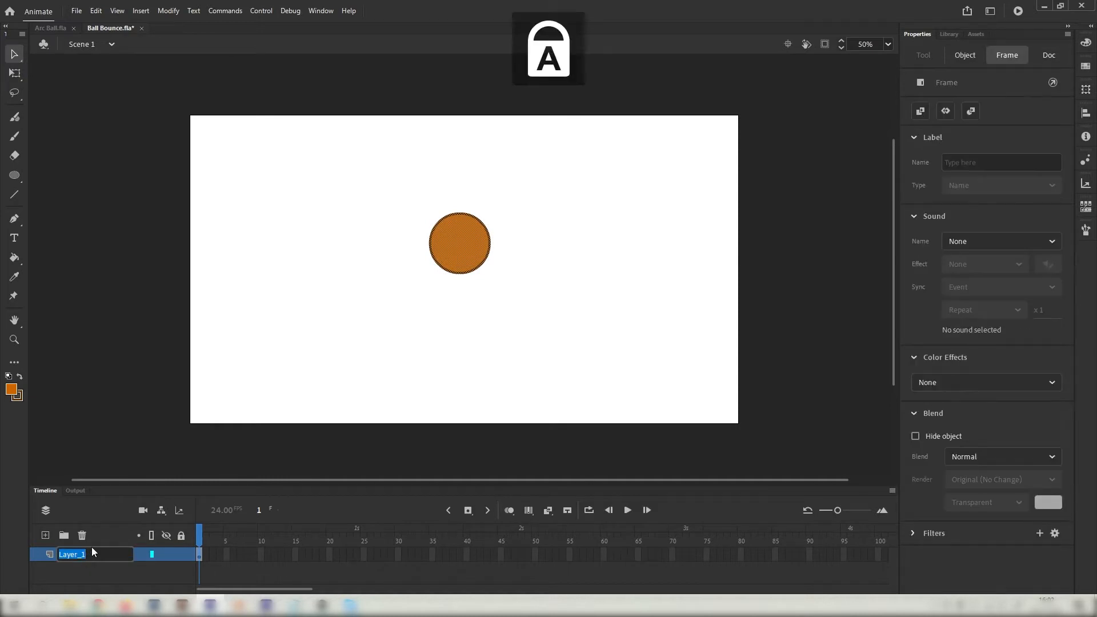
type("B")
key("Caps_Lock")
type("all")
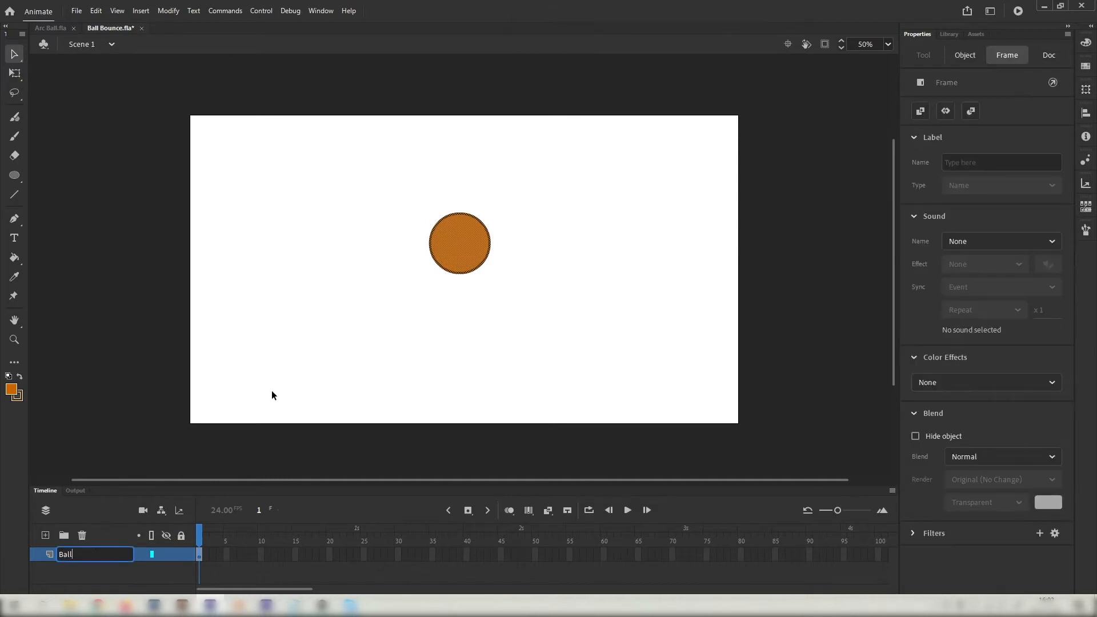
left_click(320, 346)
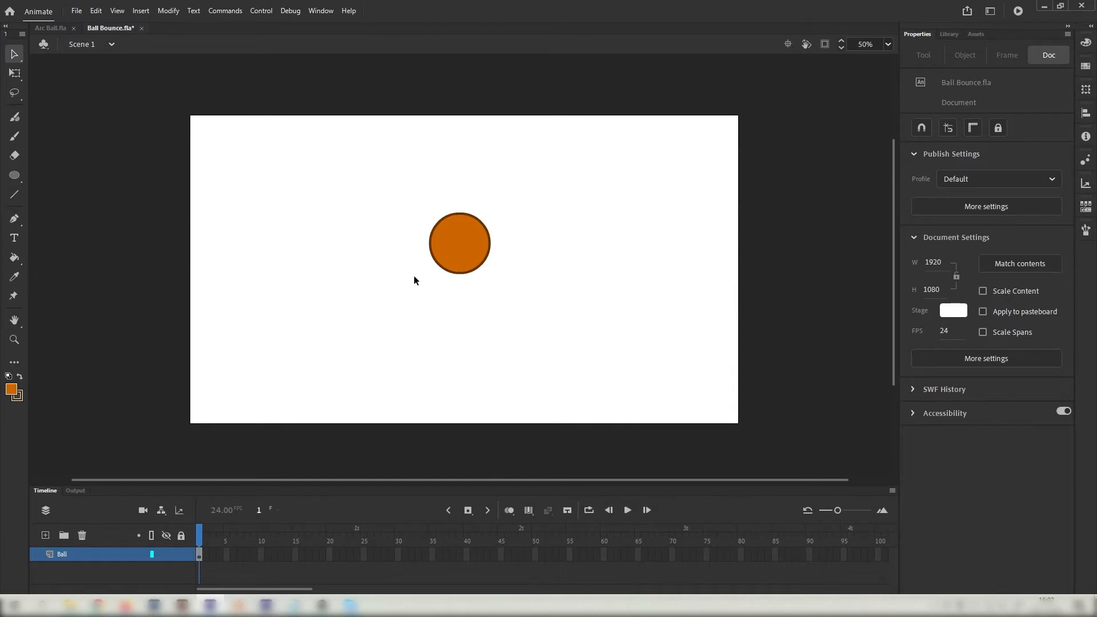
Add a new layer and name it 'Floor'.
left_click(46, 536)
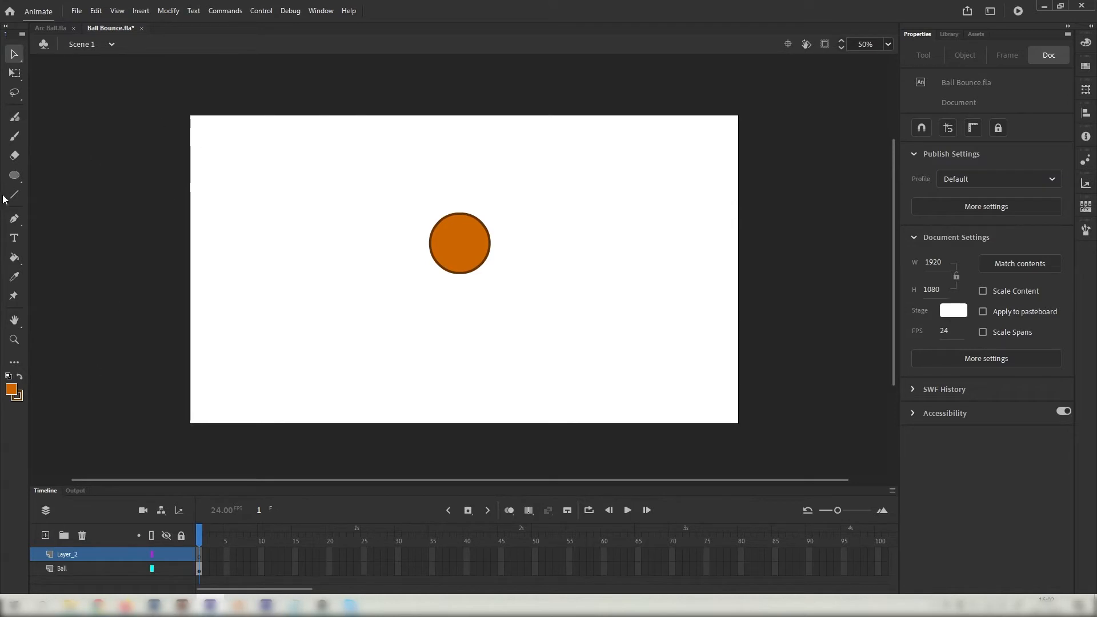
double_click(71, 554)
key("Caps_Lock")
type("F")
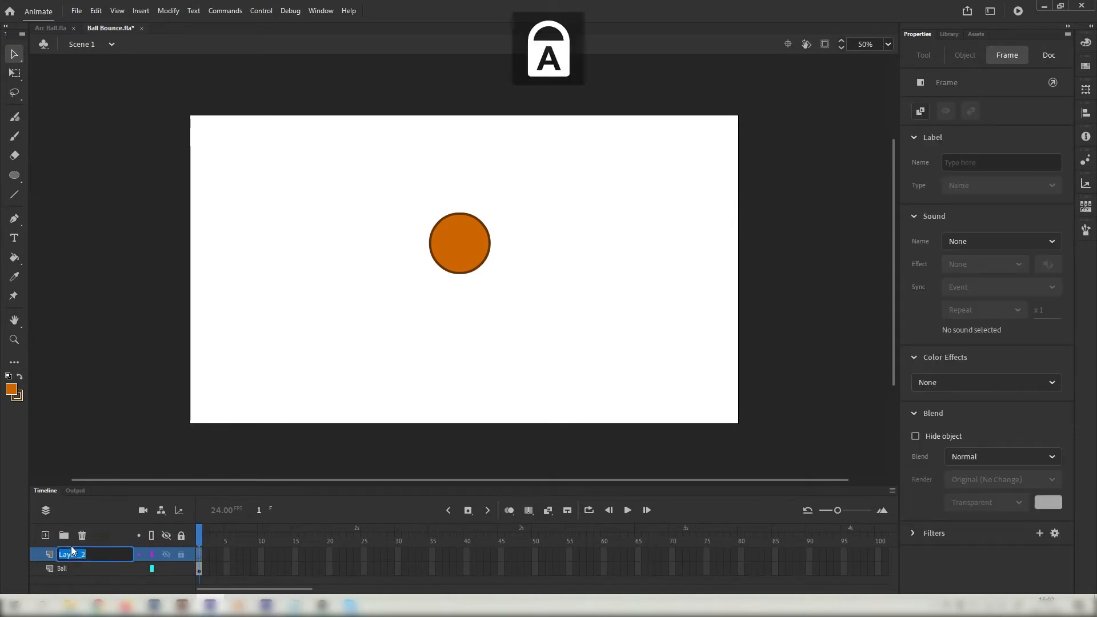
key("Caps_Lock")
type("loor")
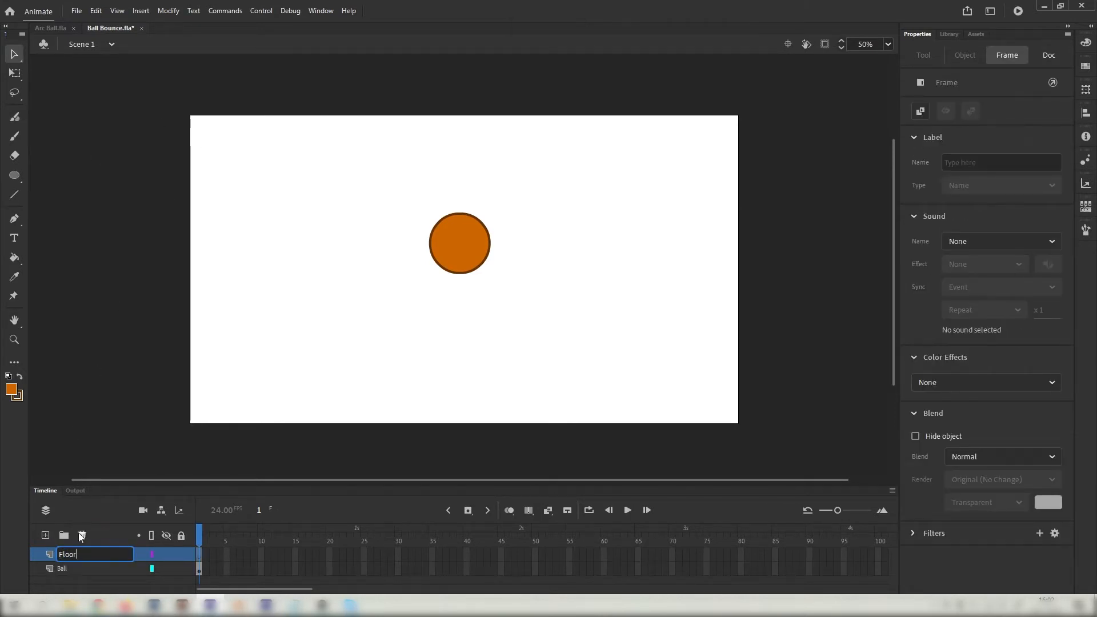
key("Return")
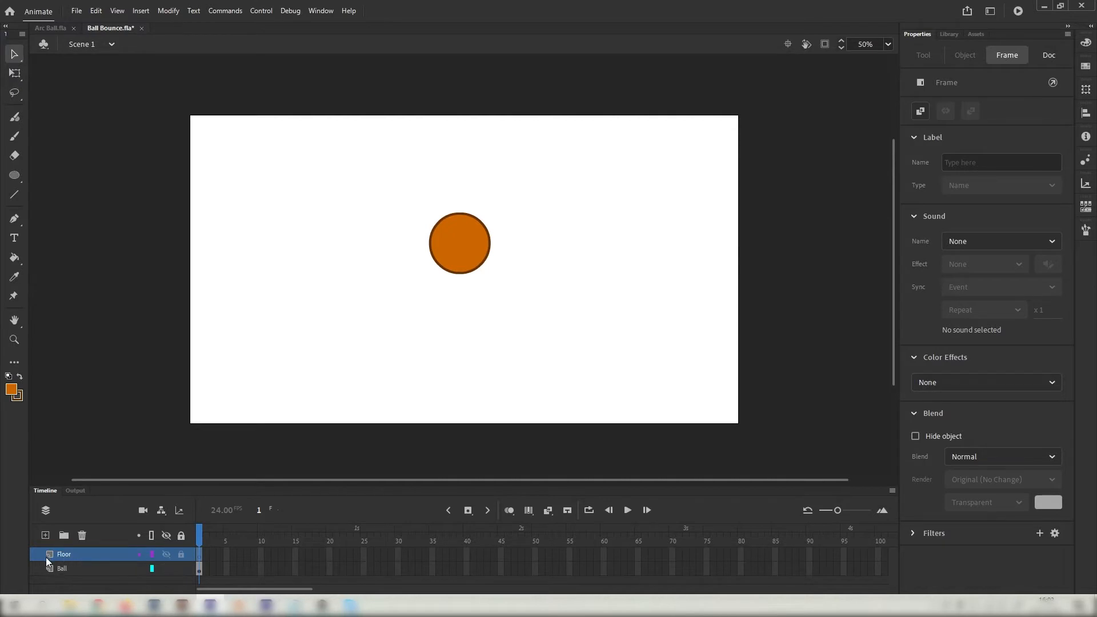
Draw a horizontal floor line with stroke size 14 near the stage bottom.
left_click(15, 198)
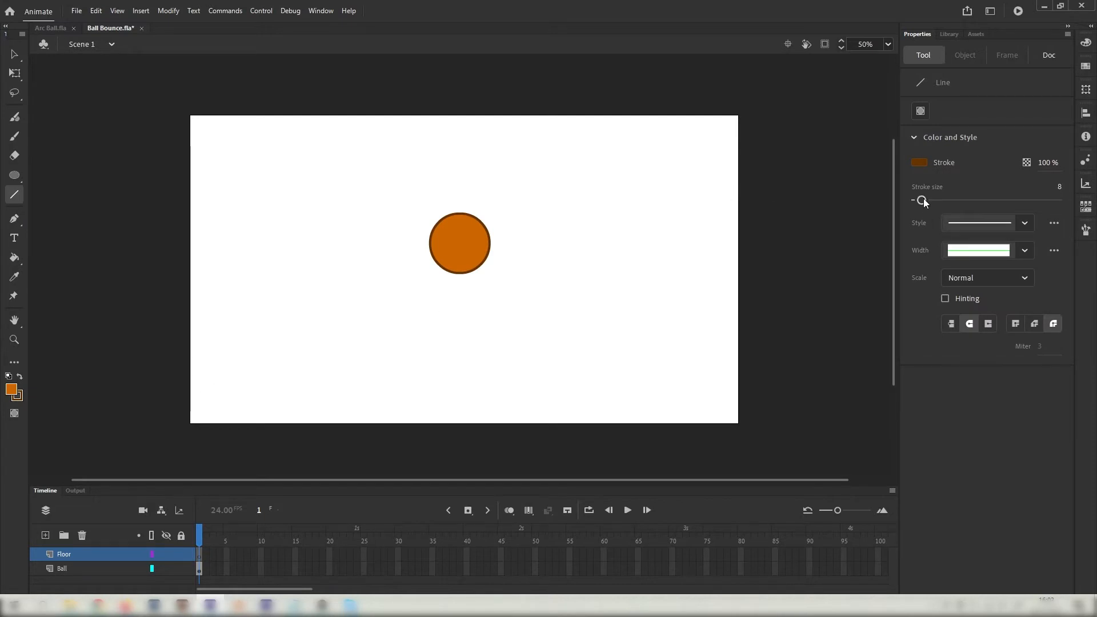
left_click_drag(923, 200, 927, 200)
left_click_drag(223, 394, 707, 362)
left_click(8, 56)
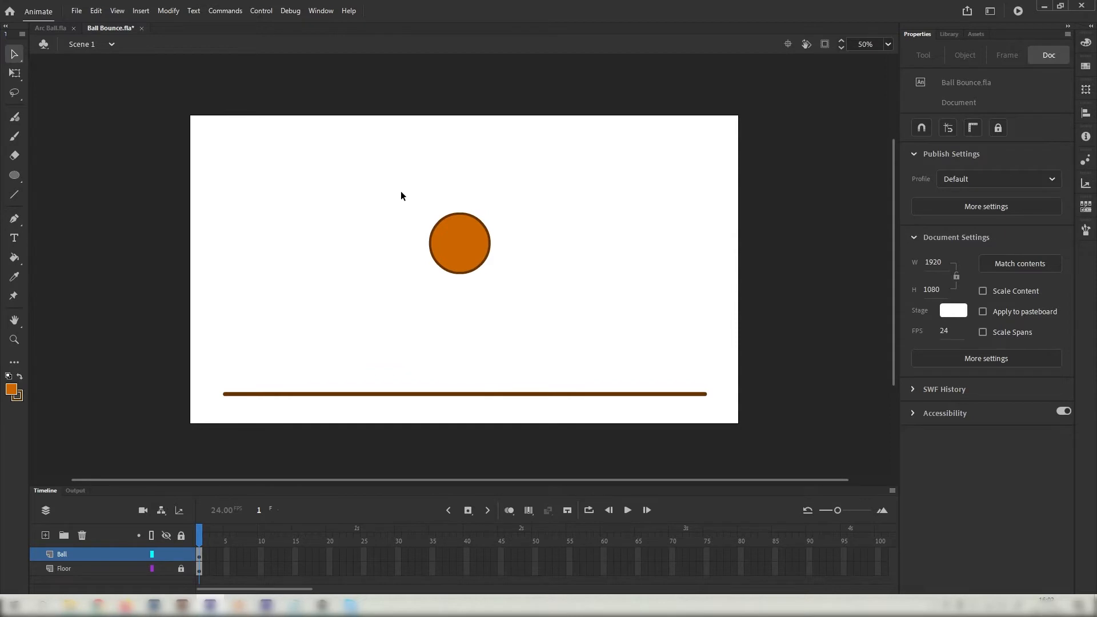
left_click(458, 270)
left_click_drag(457, 246, 462, 213)
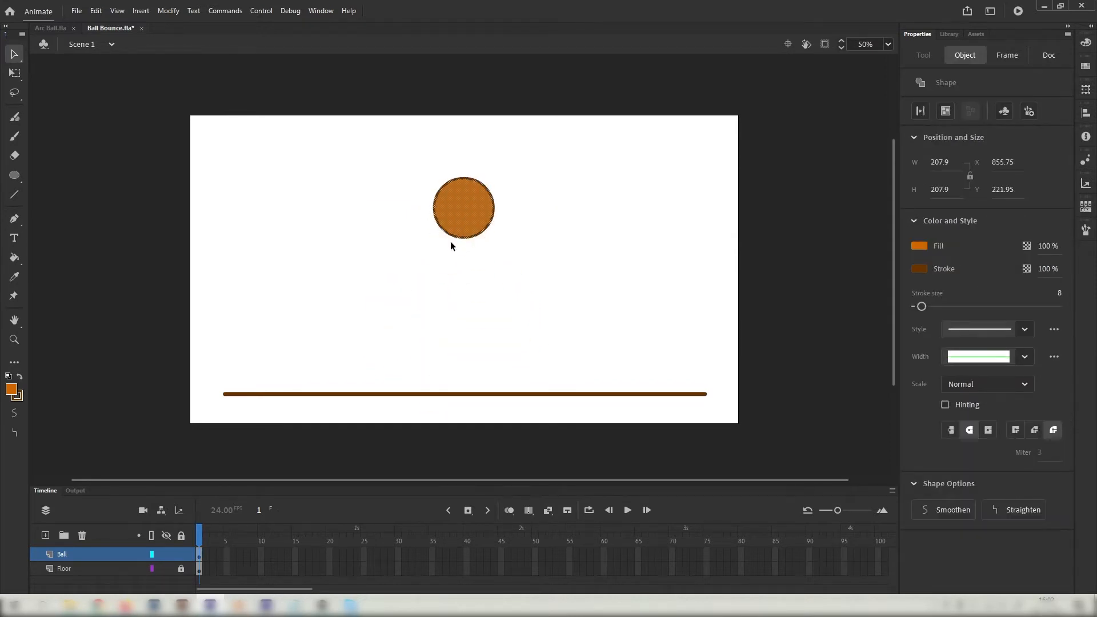
key("ctrl+z")
left_click(180, 569)
left_click_drag(384, 183, 580, 438)
left_click_drag(466, 237, 460, 178)
key("ctrl+z")
left_click(183, 573)
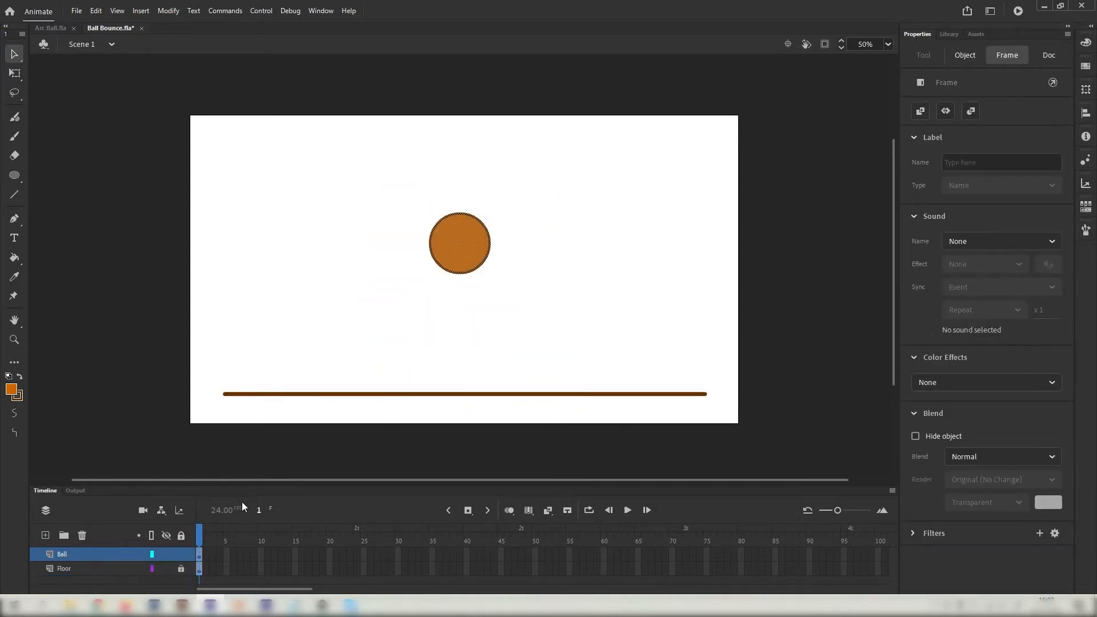
left_click(315, 309)
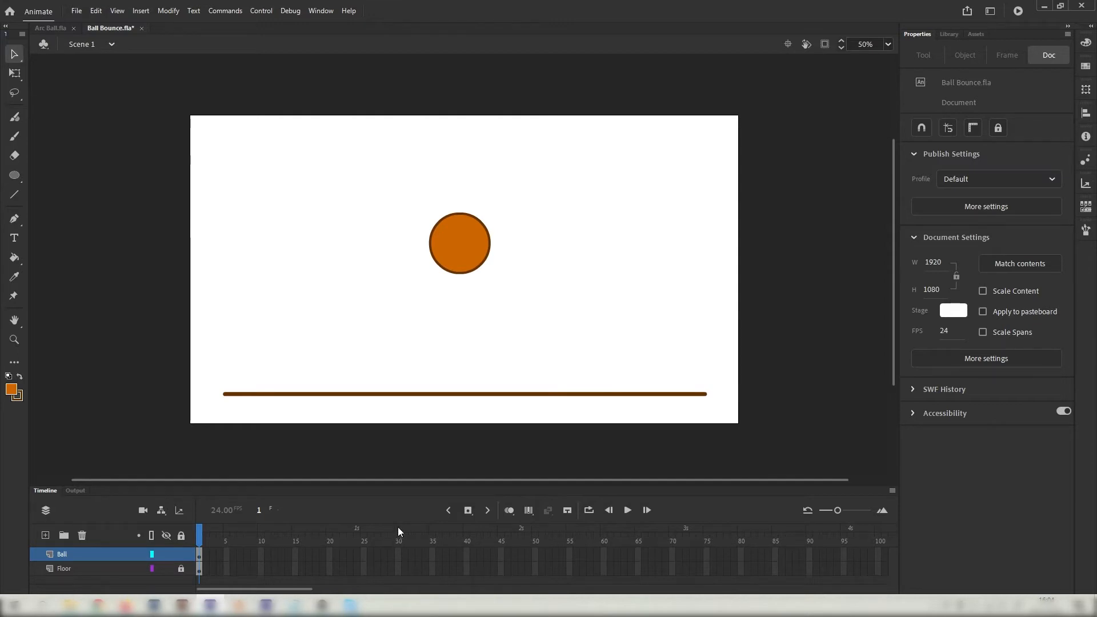
Extend the Ball layer with Insert Frame and the Floor layer with F5 through frame 24.
left_click(359, 559)
key("F6")
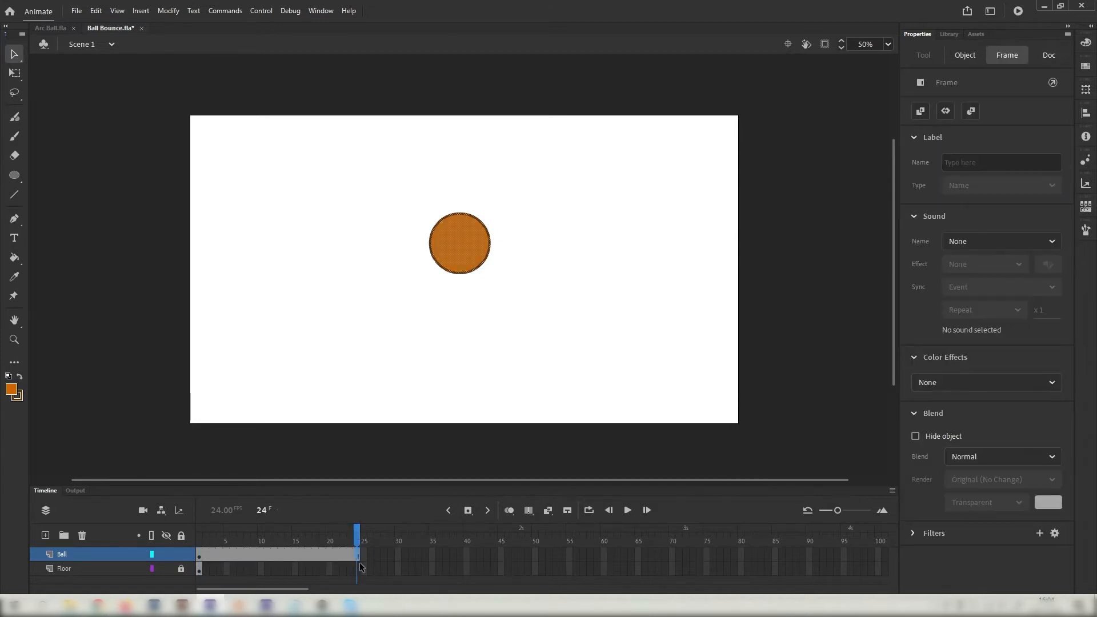
key("ctrl+z")
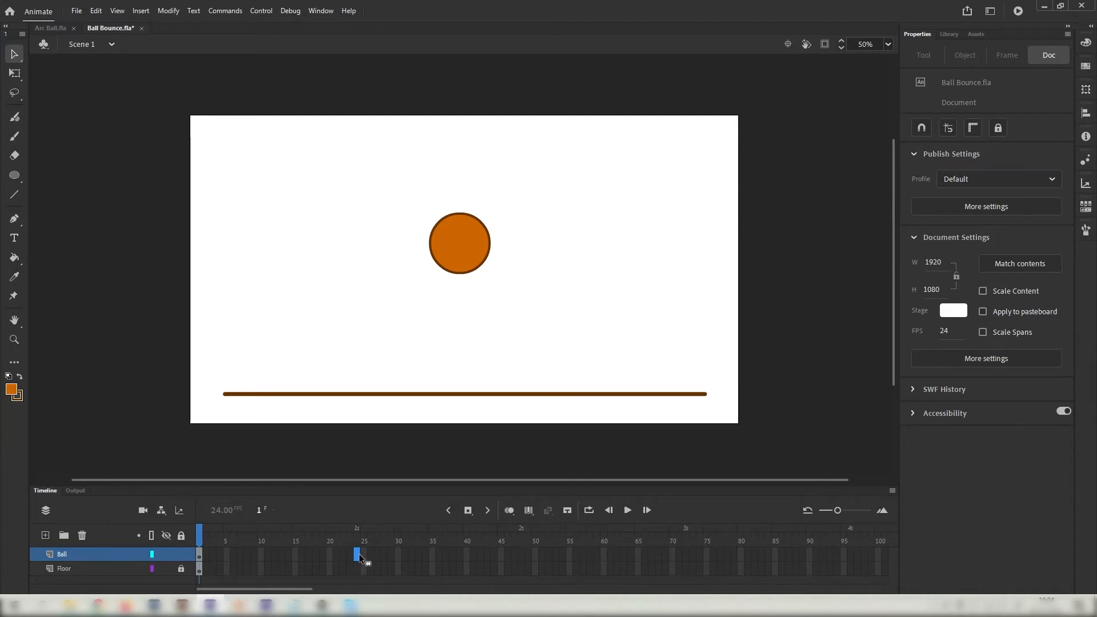
right_click(358, 557)
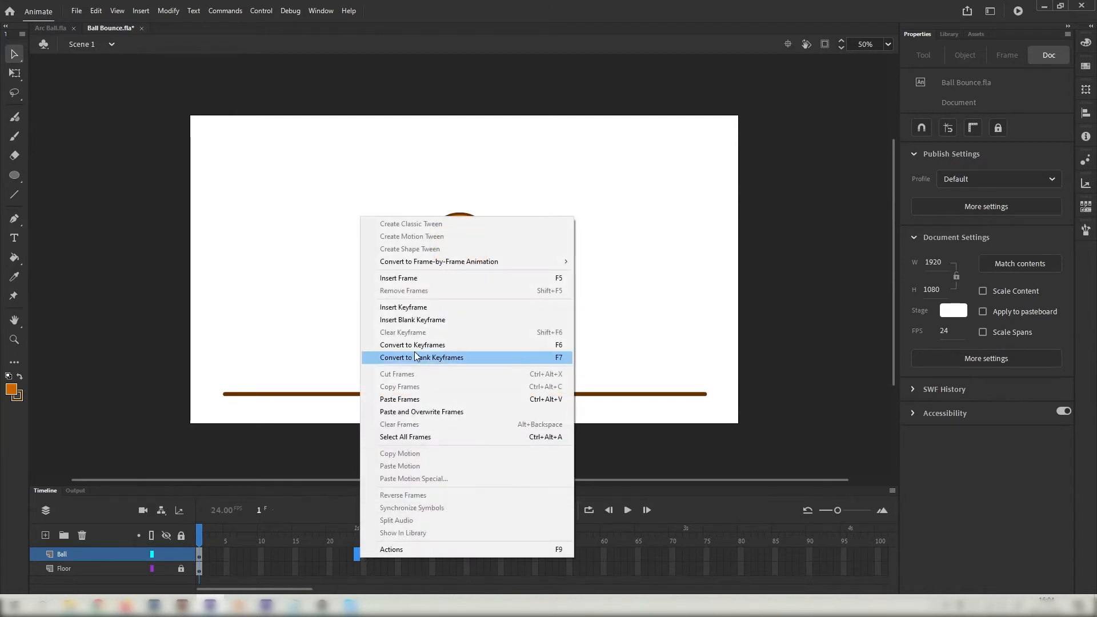
left_click(432, 277)
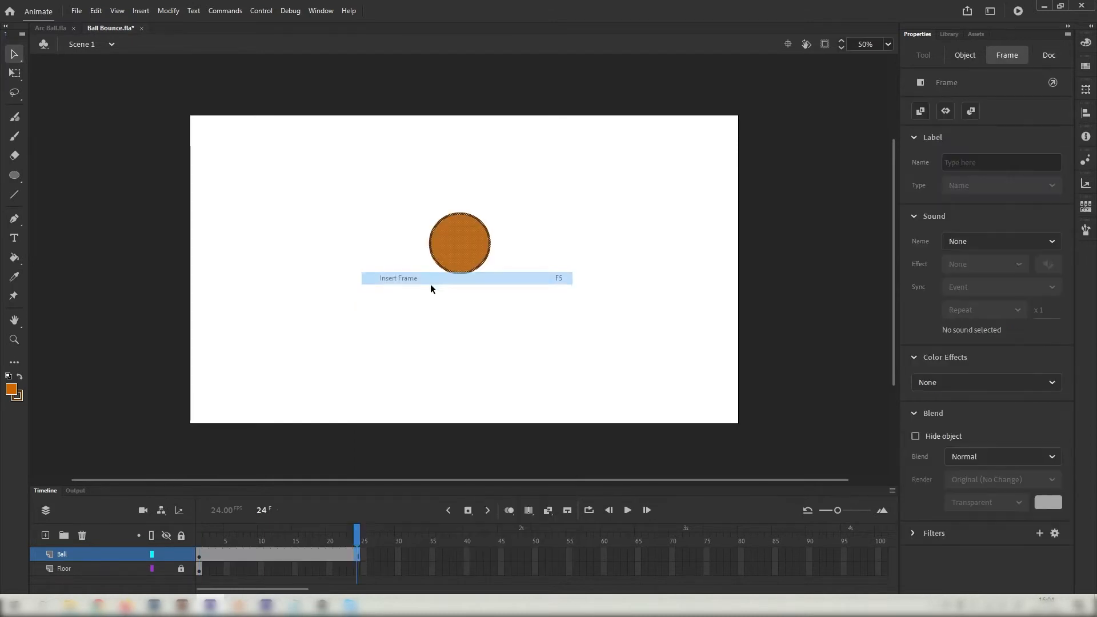
left_click(357, 569)
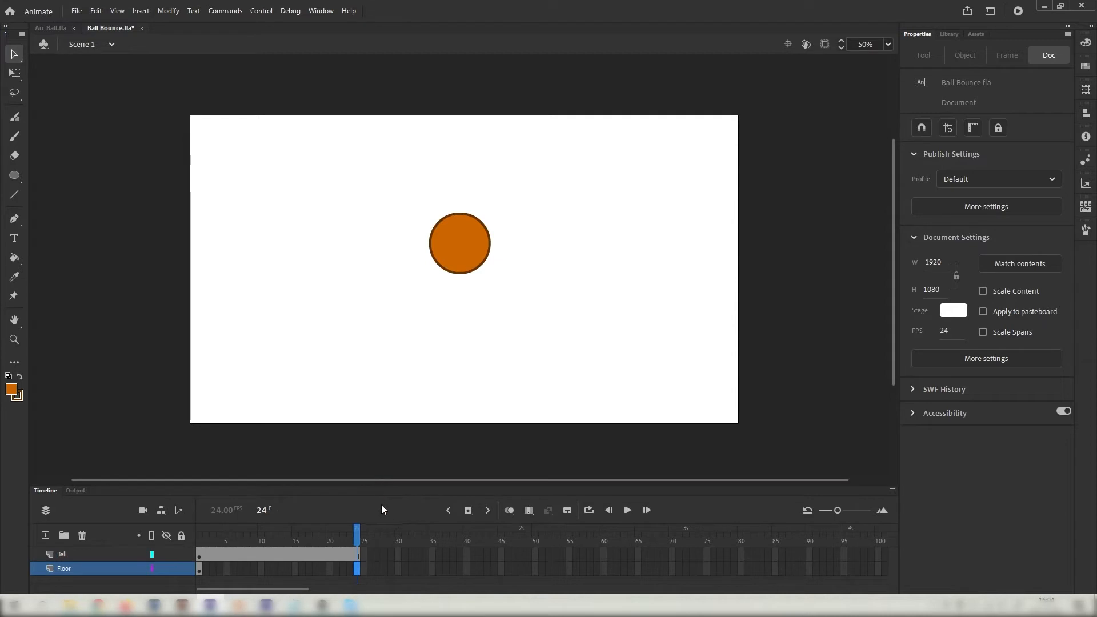
key("F5")
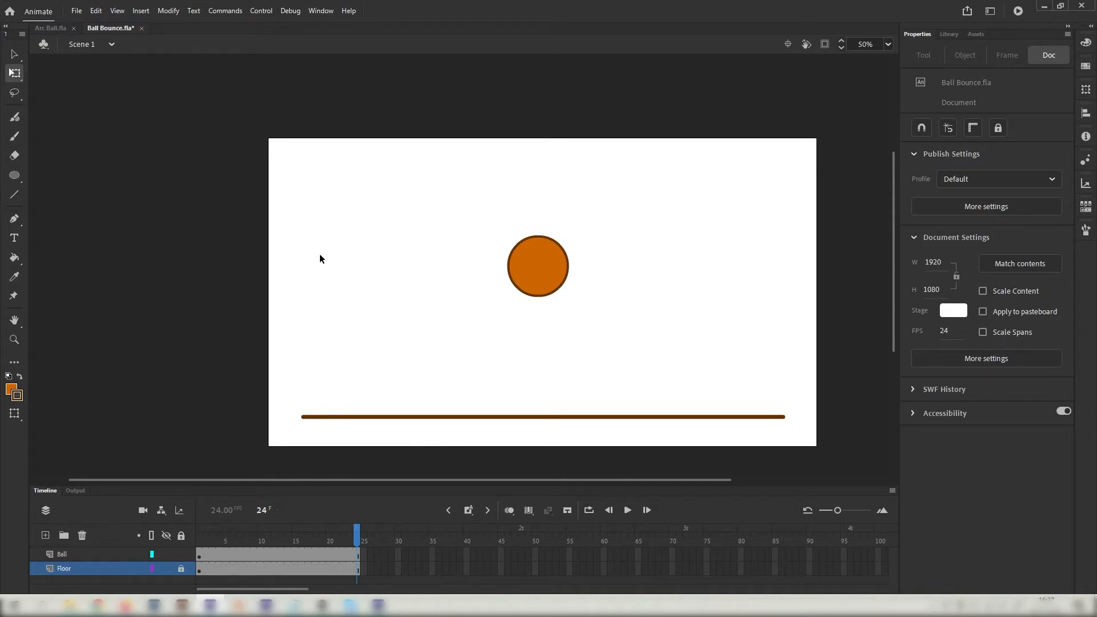
Check that Auto KeyFrame is on in the Insert Keyframe options, then select frame 3 on Ball.
left_click(210, 542)
mouse_move(201, 543)
left_mouse_down()
mouse_move(227, 552)
mouse_move(199, 543)
left_mouse_up()
left_click(468, 511)
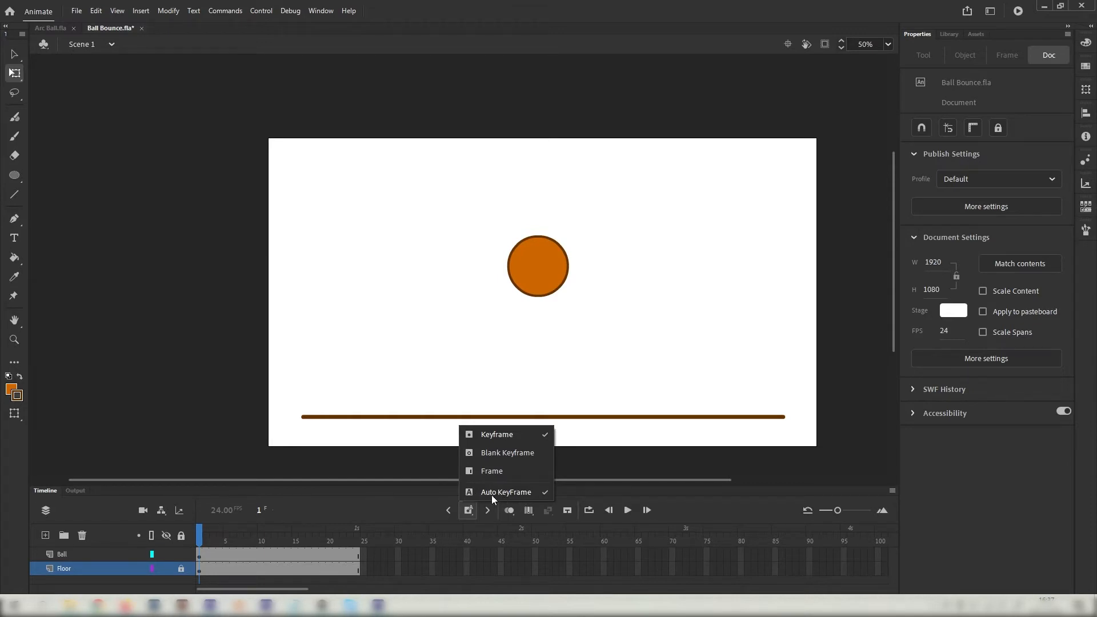
left_click(252, 420)
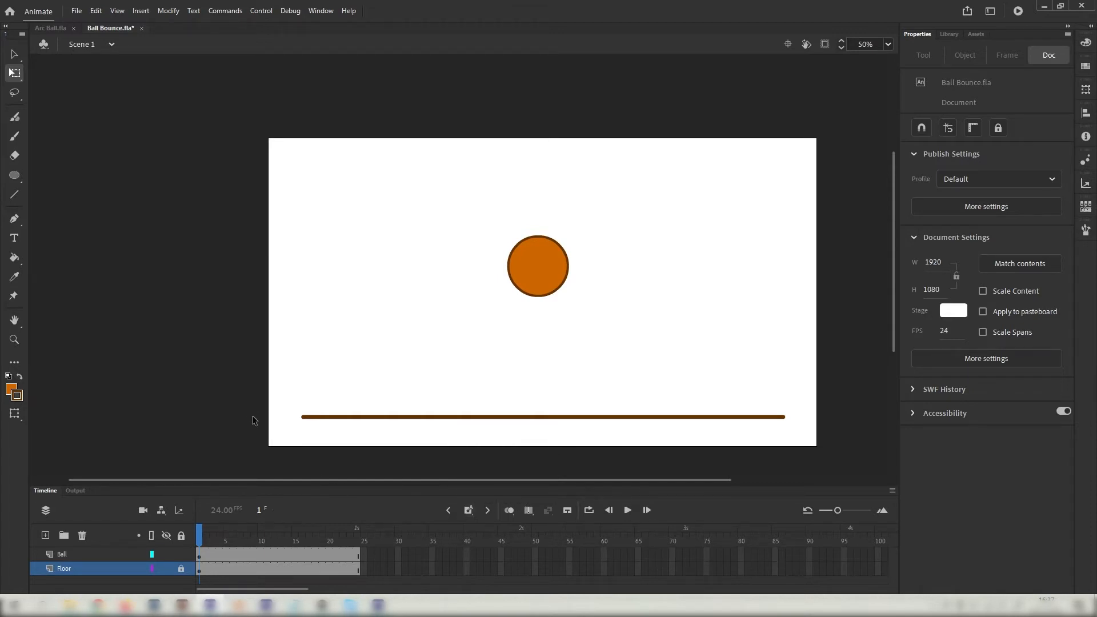
left_click_drag(206, 544, 212, 543)
left_click(211, 558)
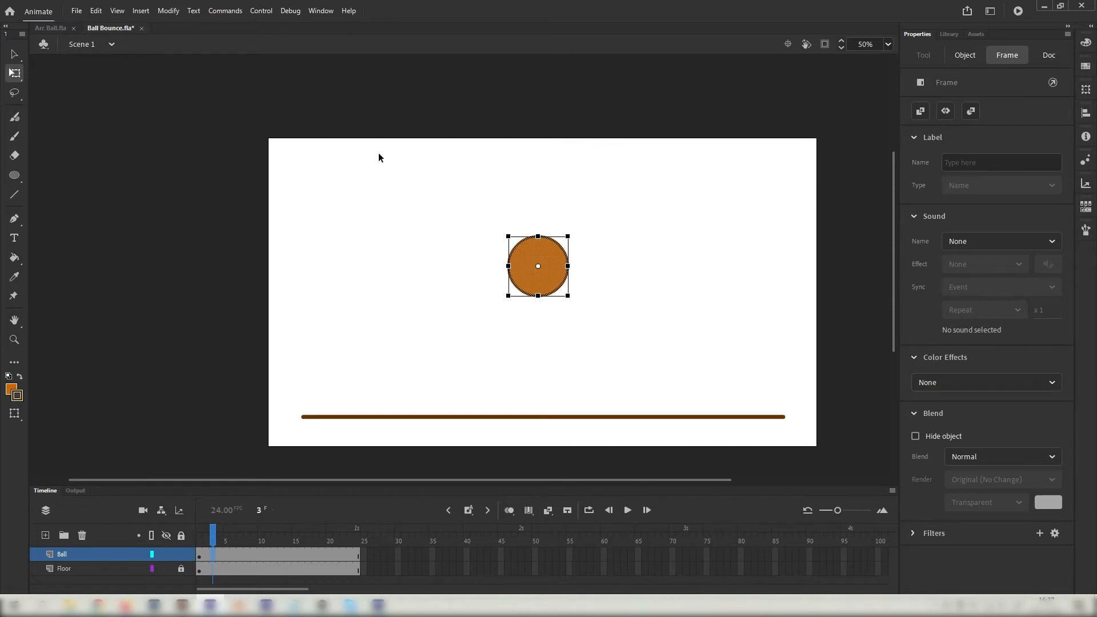
Reposition the ball with Free Transform and arrow-key nudges on frames 3–4.
key("v")
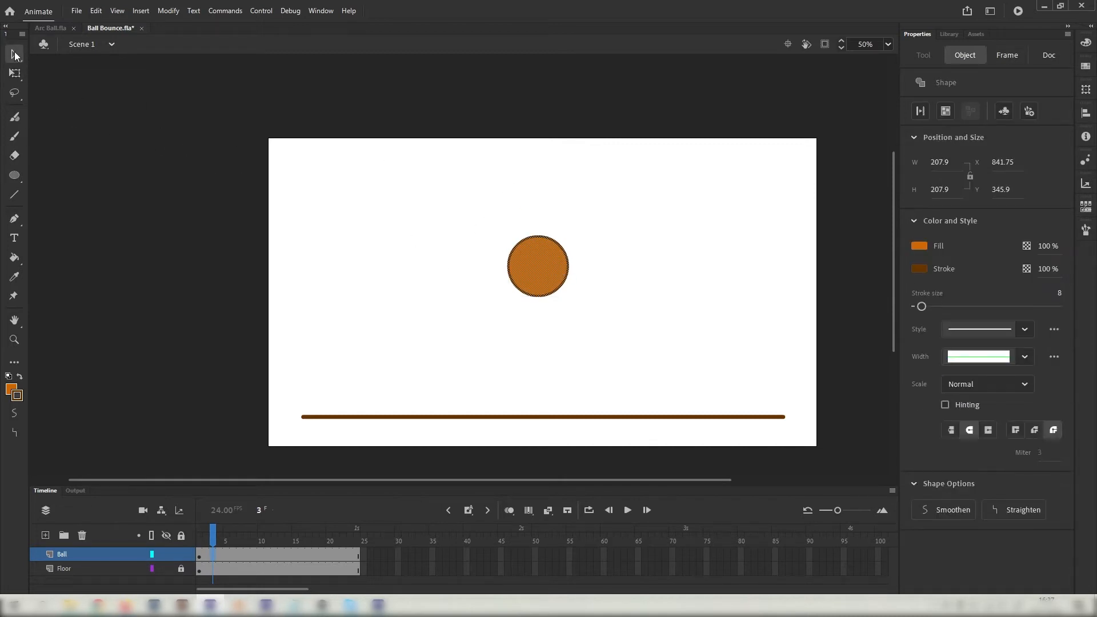
left_click(16, 75)
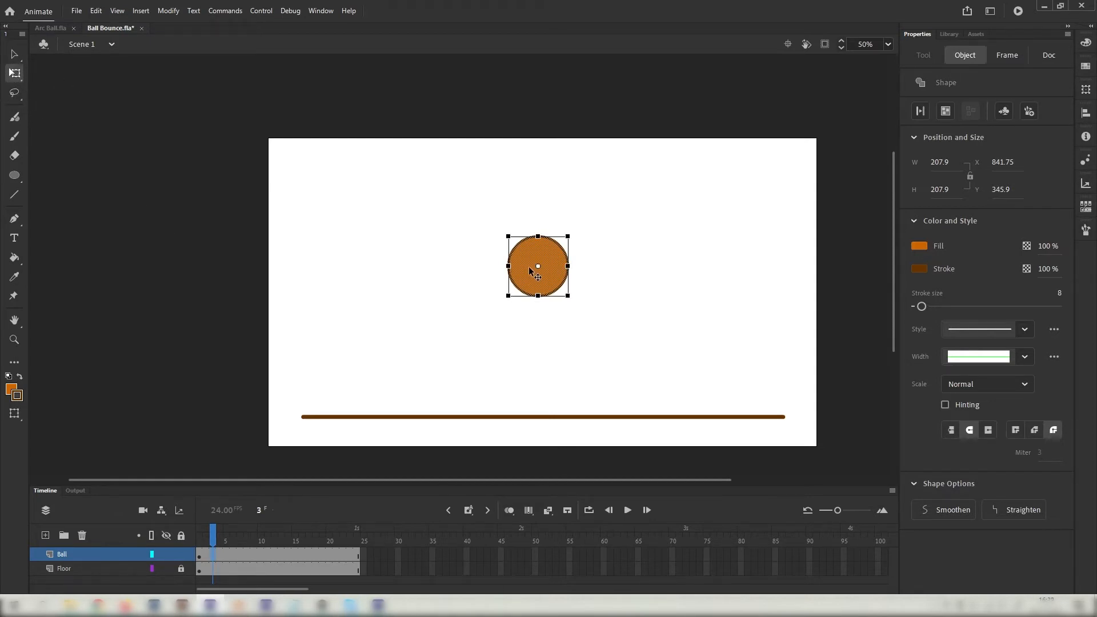
mouse_move(529, 267)
left_mouse_down()
mouse_move(529, 242)
mouse_move(528, 284)
left_mouse_up()
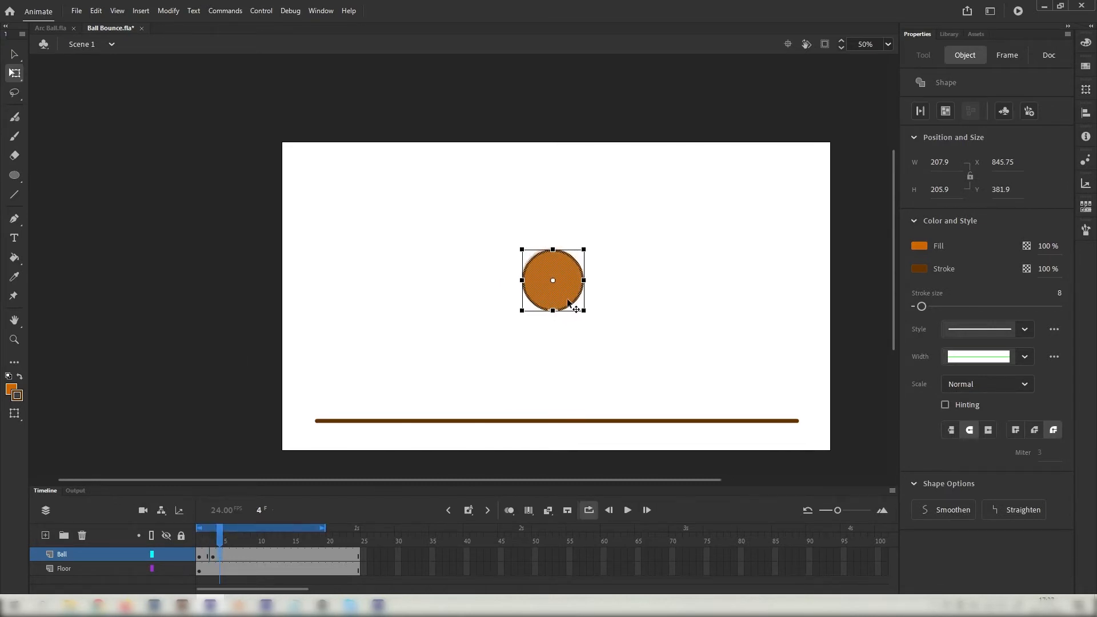
key("Left")
key("Left")
key("Left")
key("Left")
key("Up")
key("Up")
key("Up")
key("Up")
key("Up")
key("Up")
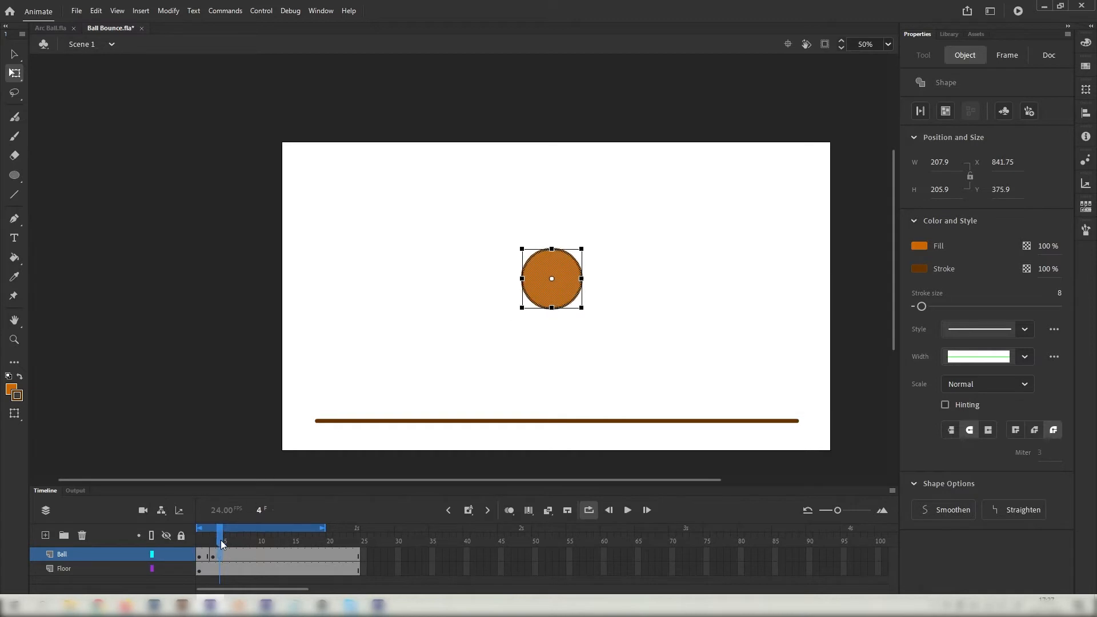
left_click_drag(222, 545, 213, 545)
left_click(212, 542)
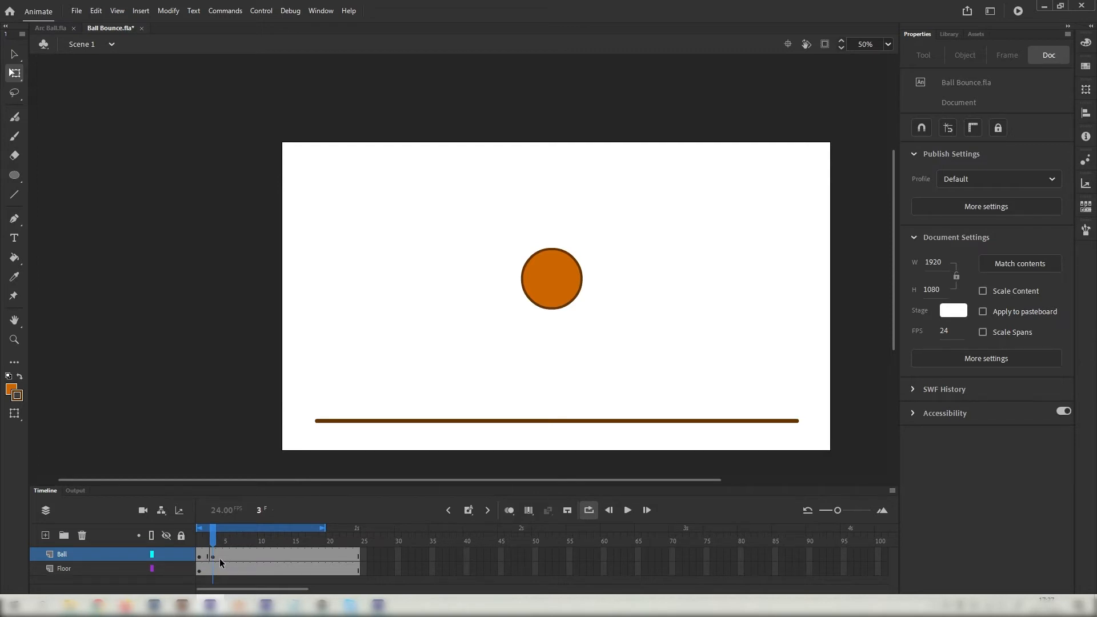
left_click_drag(211, 546, 221, 547)
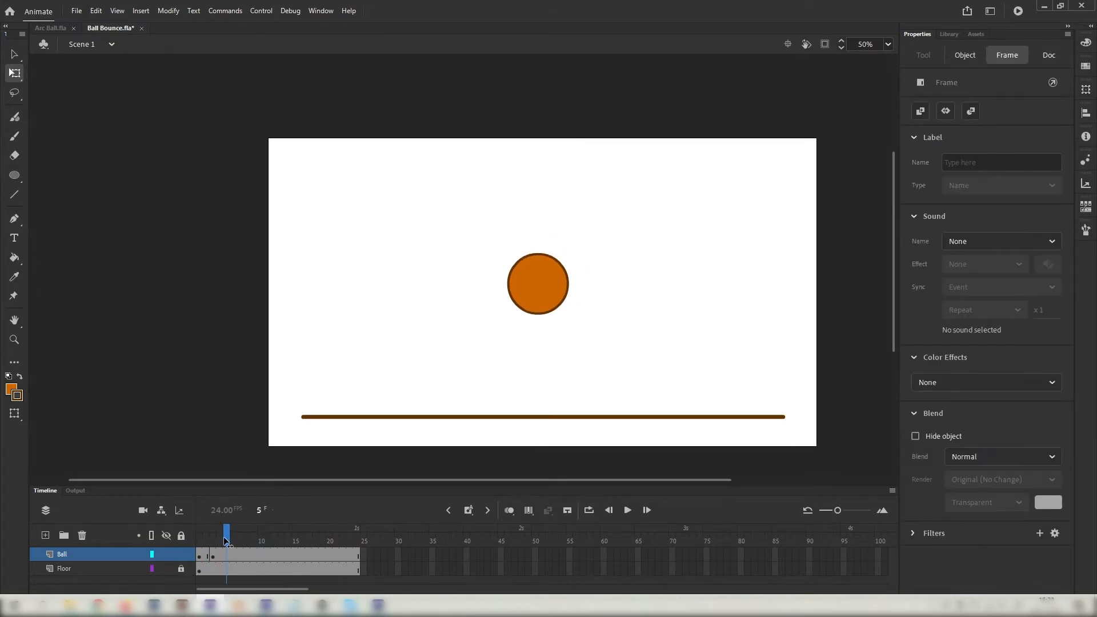
Move the ball straight down on frames 5 and 7, lower each time.
left_click(225, 538)
left_click_drag(476, 231, 529, 325)
key("shift")
left_click_drag(228, 537, 240, 538)
left_click_drag(468, 245, 538, 367)
left_click(297, 447)
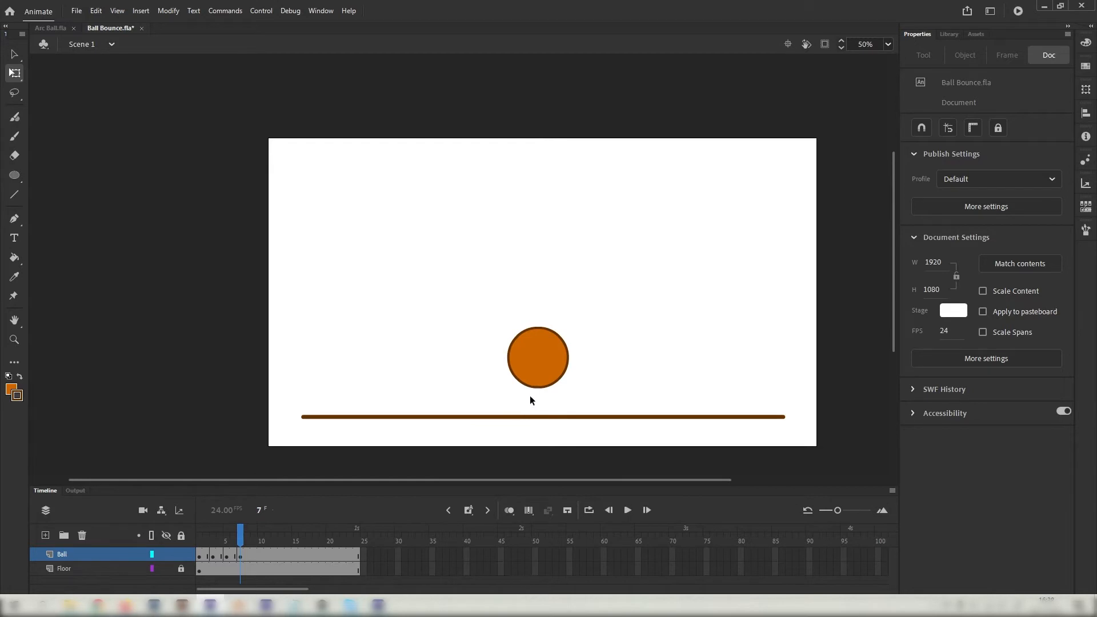
Turn on onion skinning starting from frame 1 and review the earlier frames.
left_click(510, 511)
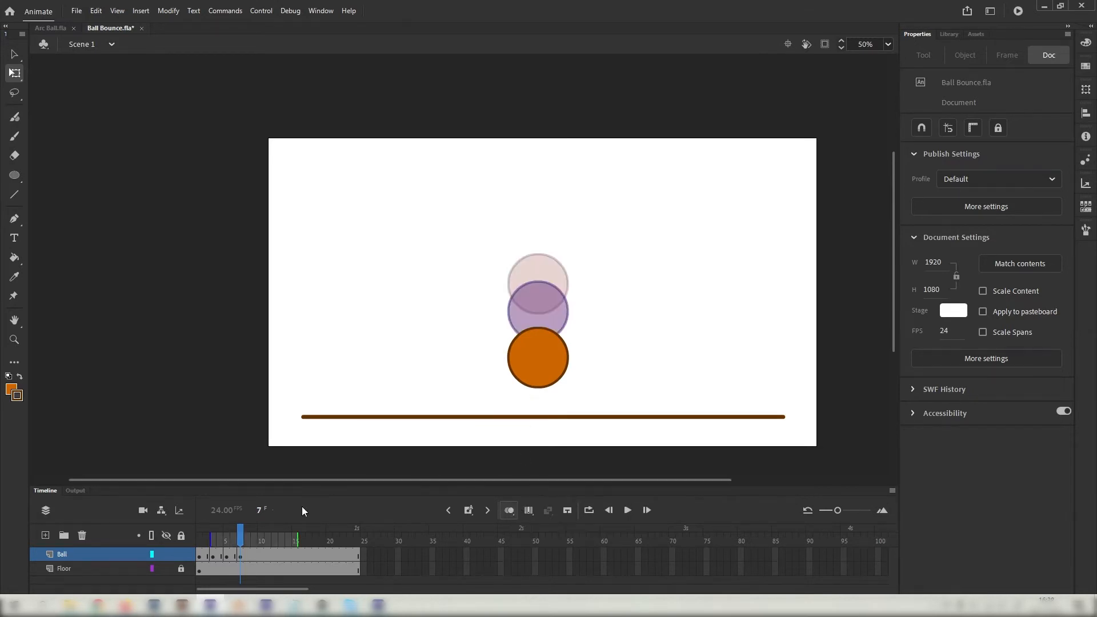
mouse_move(211, 541)
left_mouse_down()
mouse_move(198, 541)
mouse_move(244, 541)
left_mouse_up()
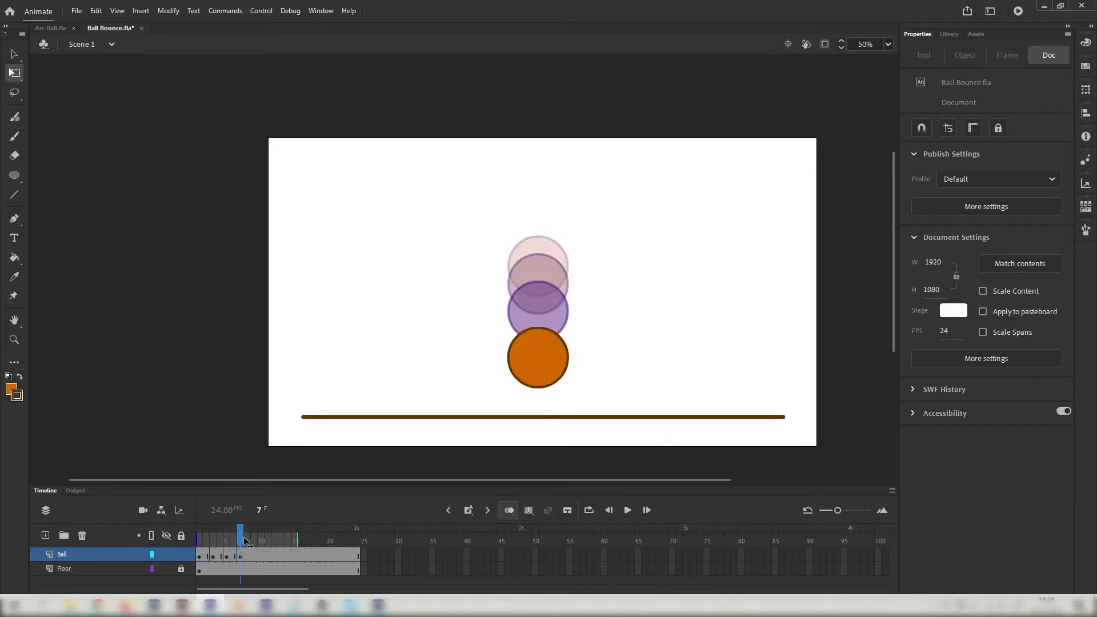
left_click(232, 554)
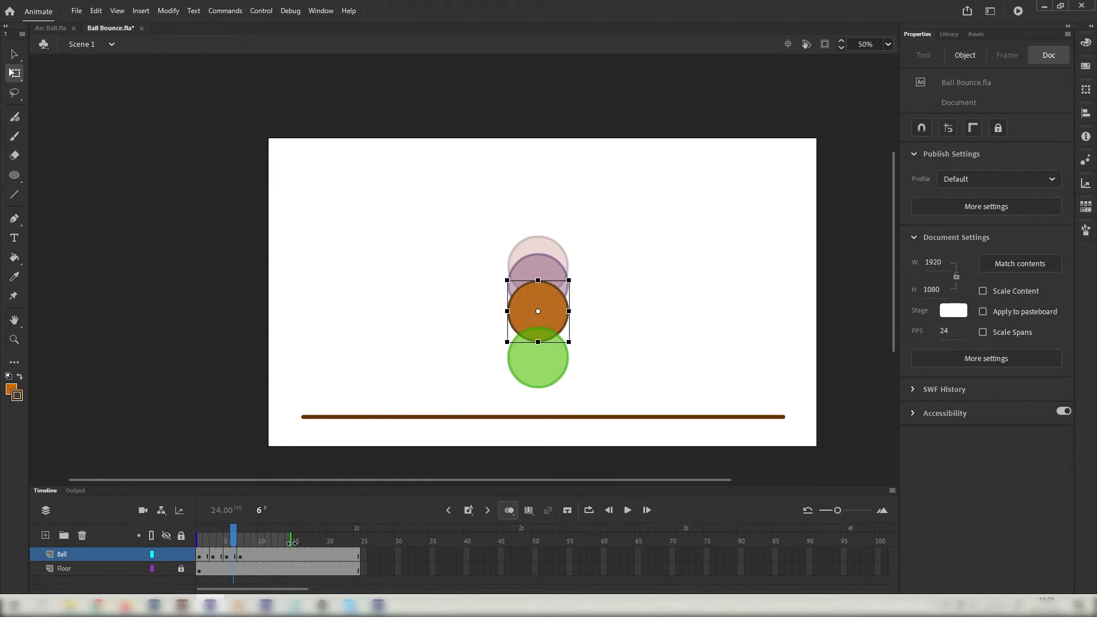
mouse_move(233, 541)
left_mouse_down()
mouse_move(200, 543)
mouse_move(256, 540)
left_mouse_up()
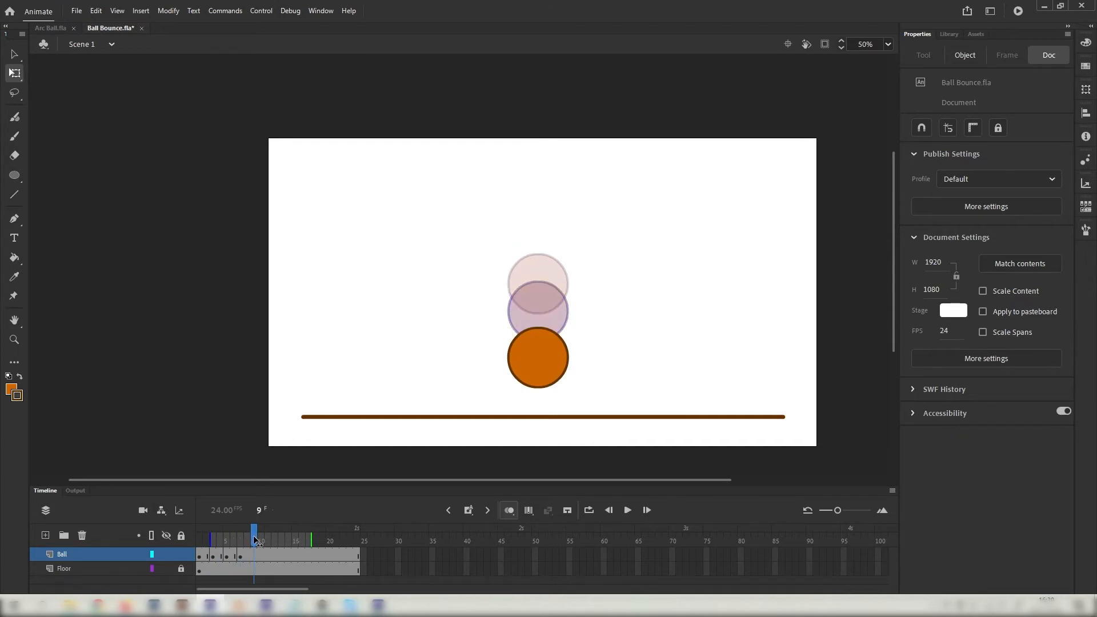
Drop the ball onto the floor line at frame 9.
left_click(543, 361)
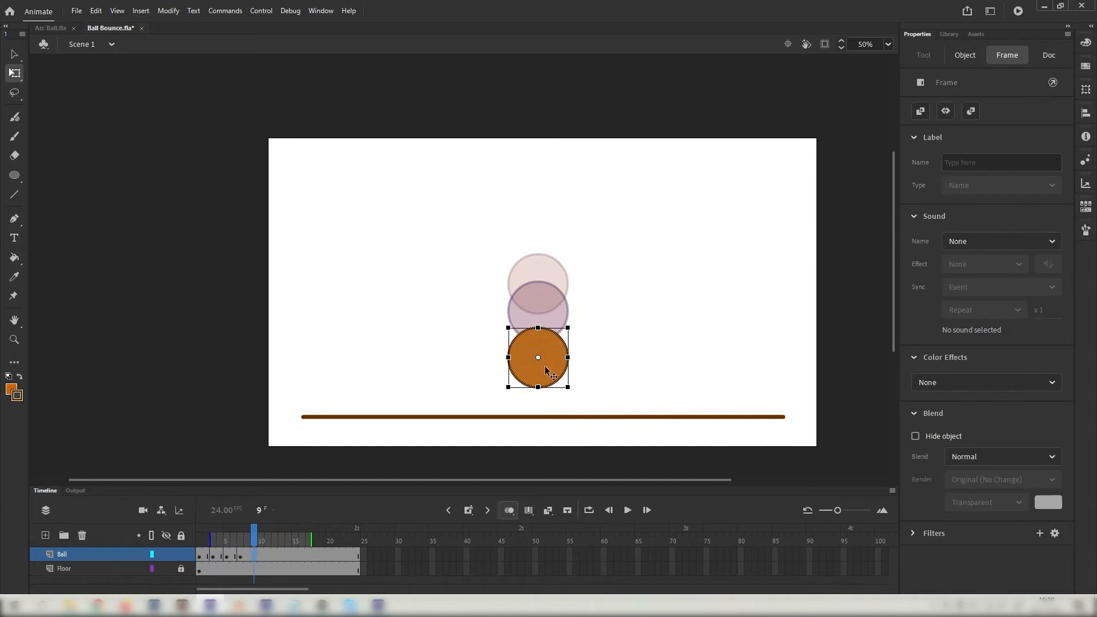
left_click_drag(544, 366, 547, 403)
left_click(581, 313)
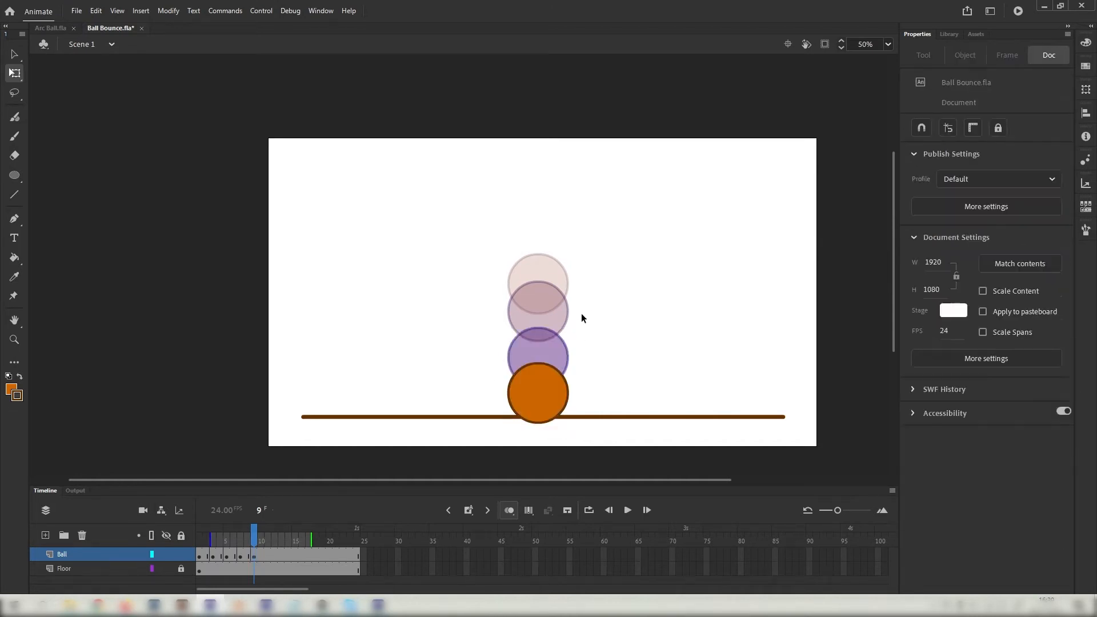
left_click(199, 554)
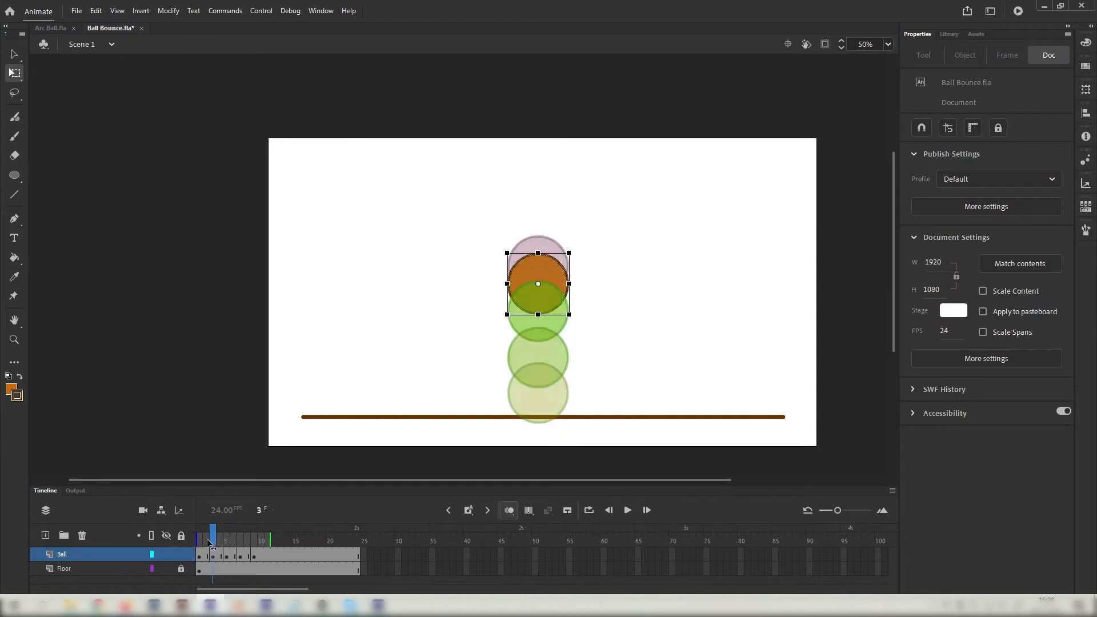
Play back the drop with onion skins hidden, then select frame 13 on Ball.
left_click(512, 512)
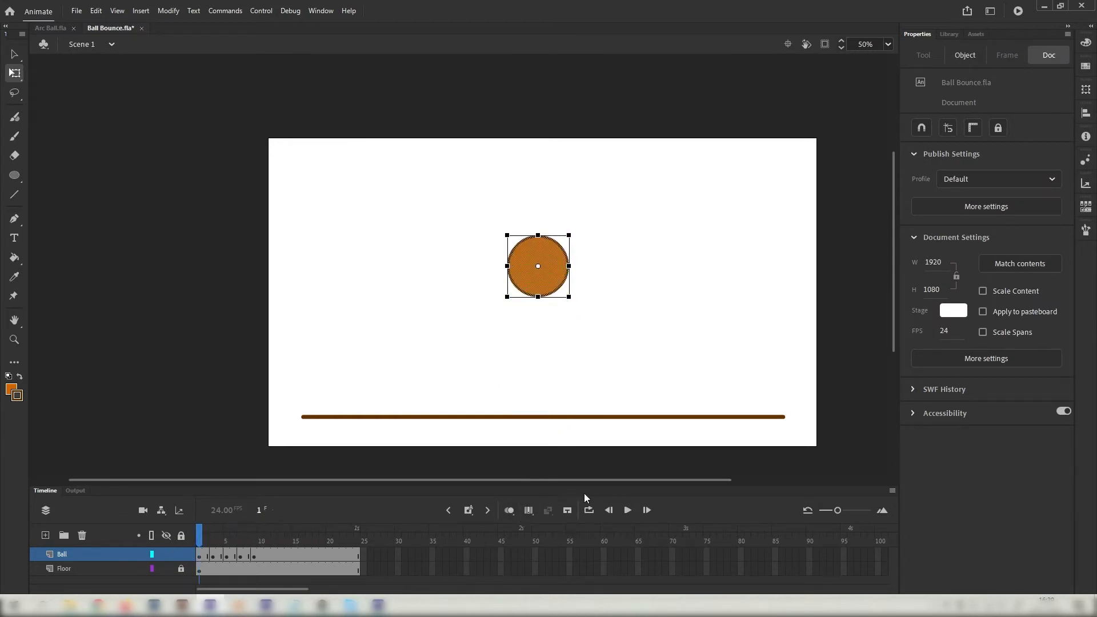
left_click(628, 510)
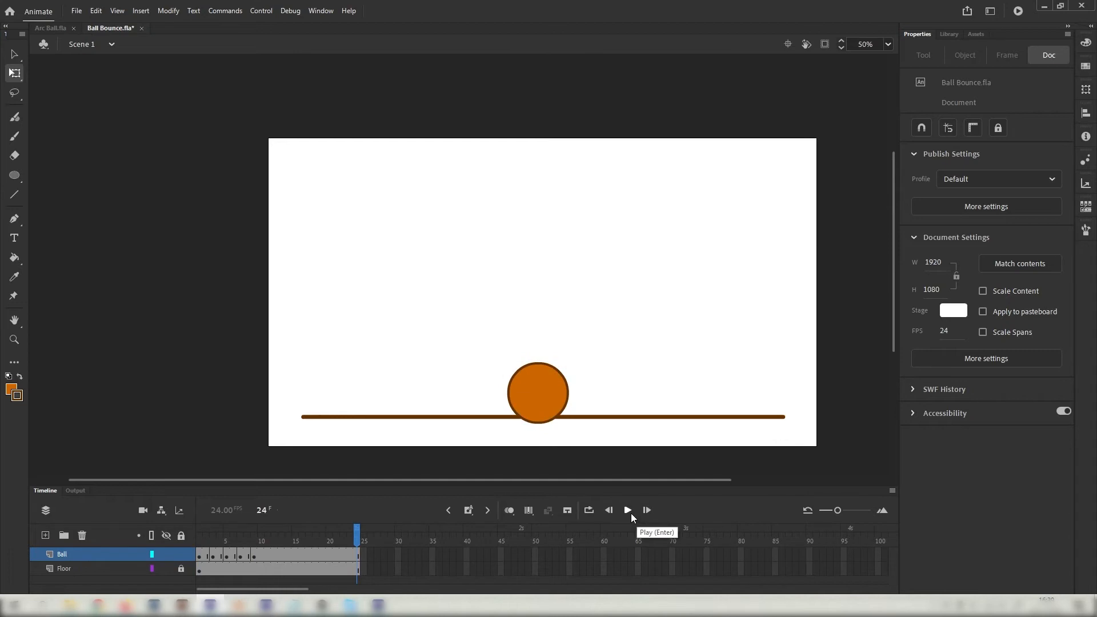
left_click_drag(203, 541, 272, 552)
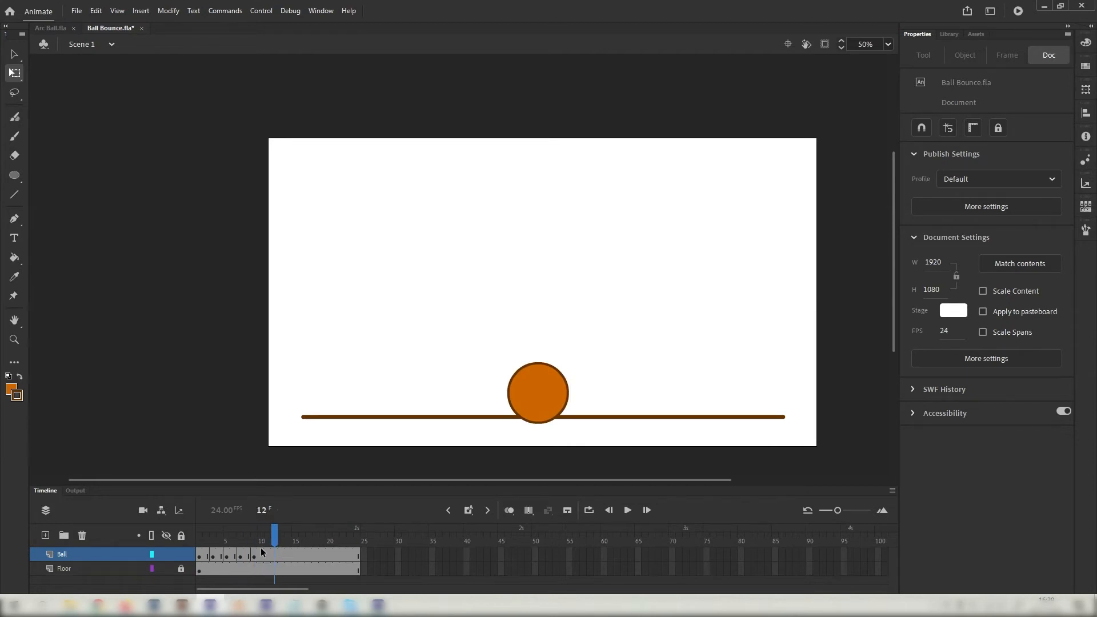
left_click(253, 539)
left_click_drag(254, 540, 275, 547)
left_click(280, 554)
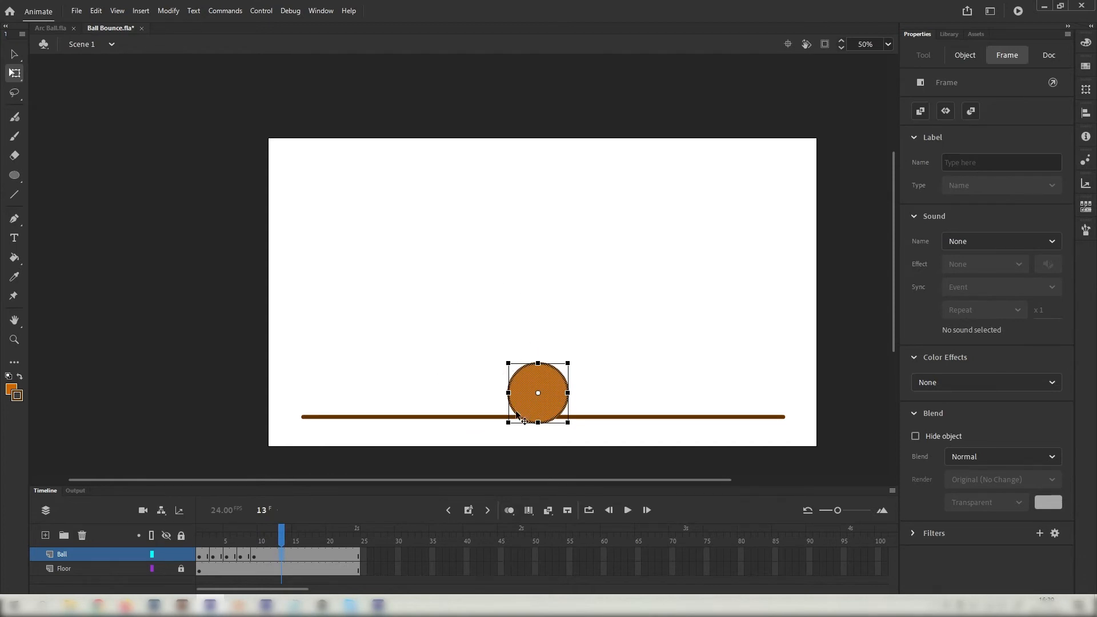
Lift the ball straight up off the floor on frame 13 with onion skins shown.
left_click(513, 513)
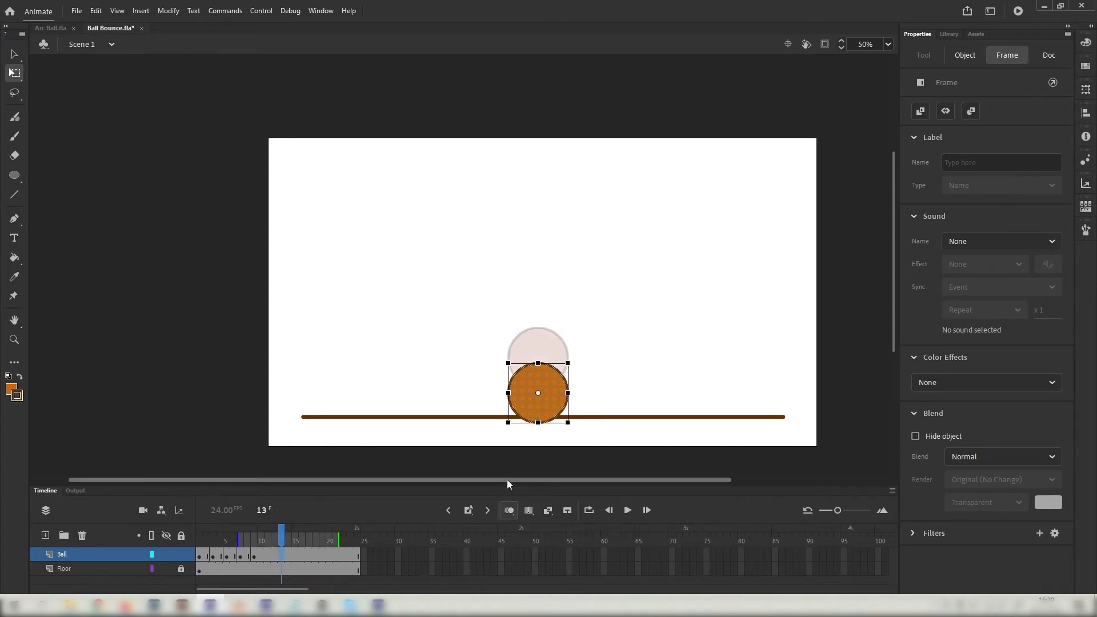
left_click(525, 405, "shift")
left_click_drag(525, 404, 529, 379)
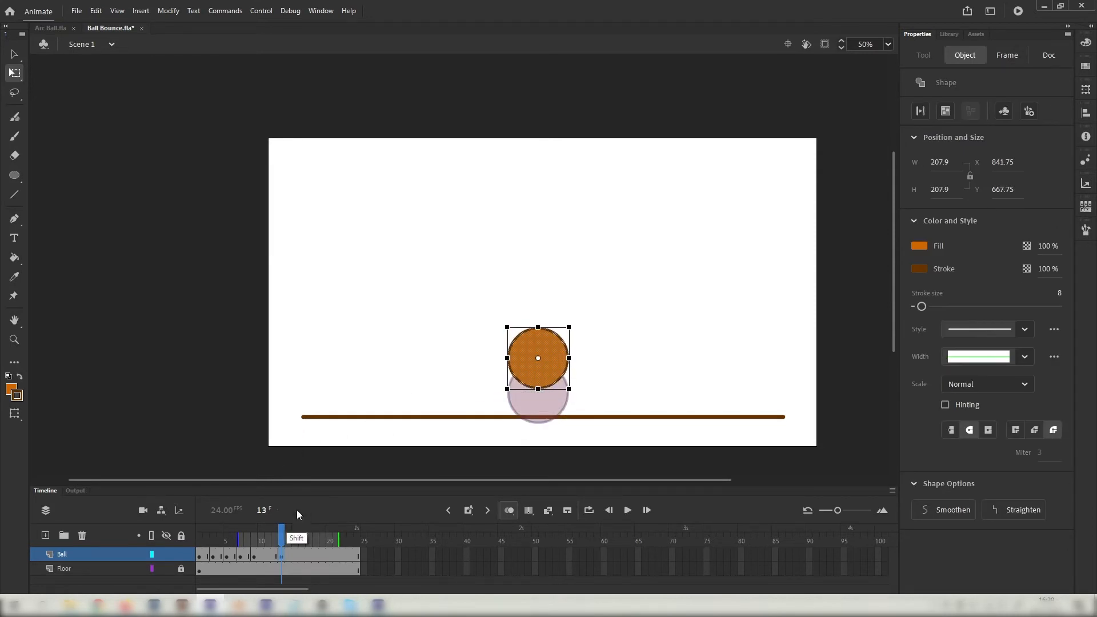
left_click(296, 538)
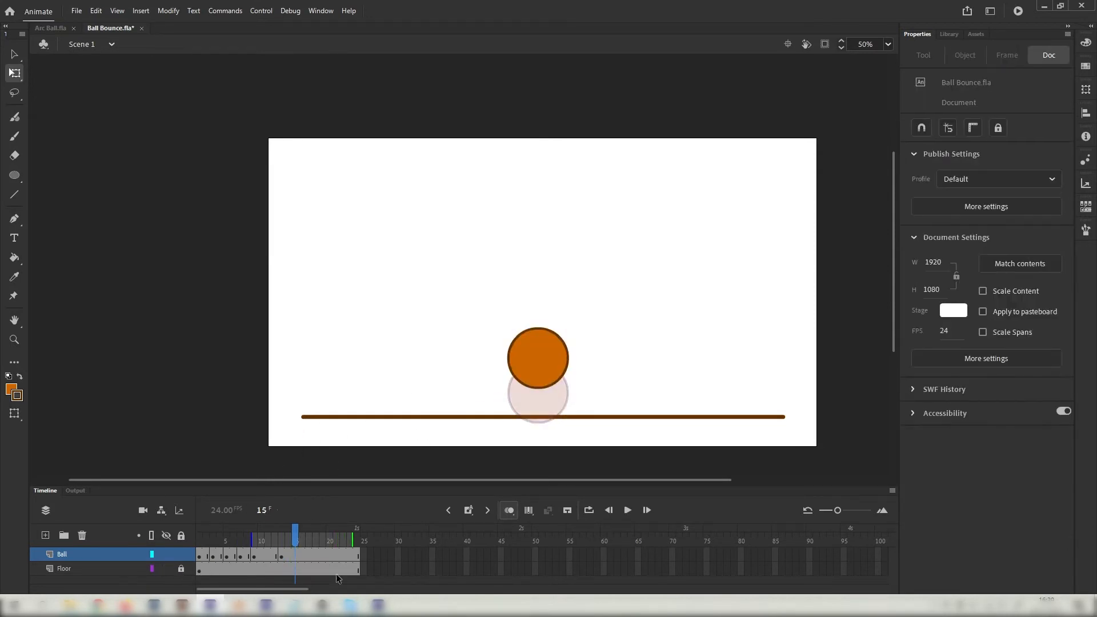
left_click_drag(304, 533, 200, 535)
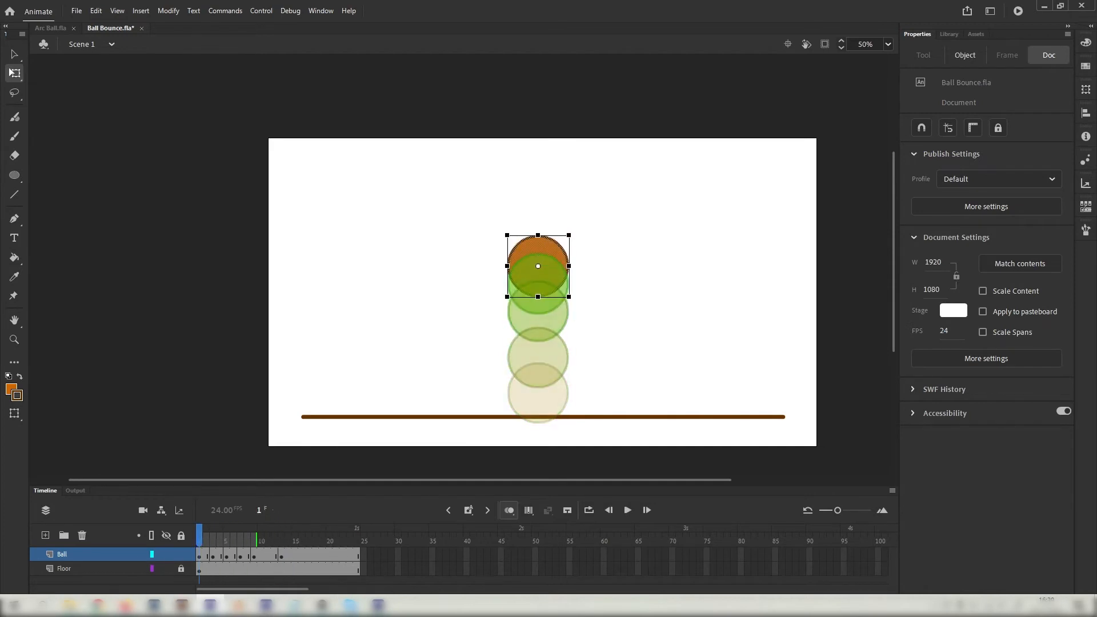
Copy the ball's frame 1 and paste it at frame 20 on Ball.
right_click(201, 558)
left_click(201, 559)
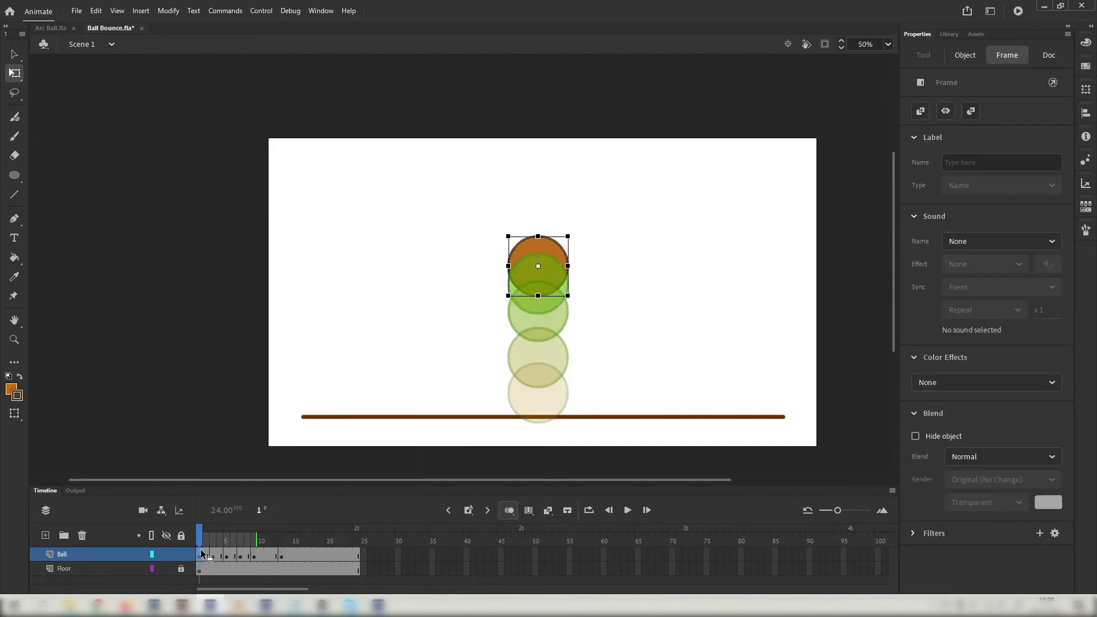
right_click(202, 562)
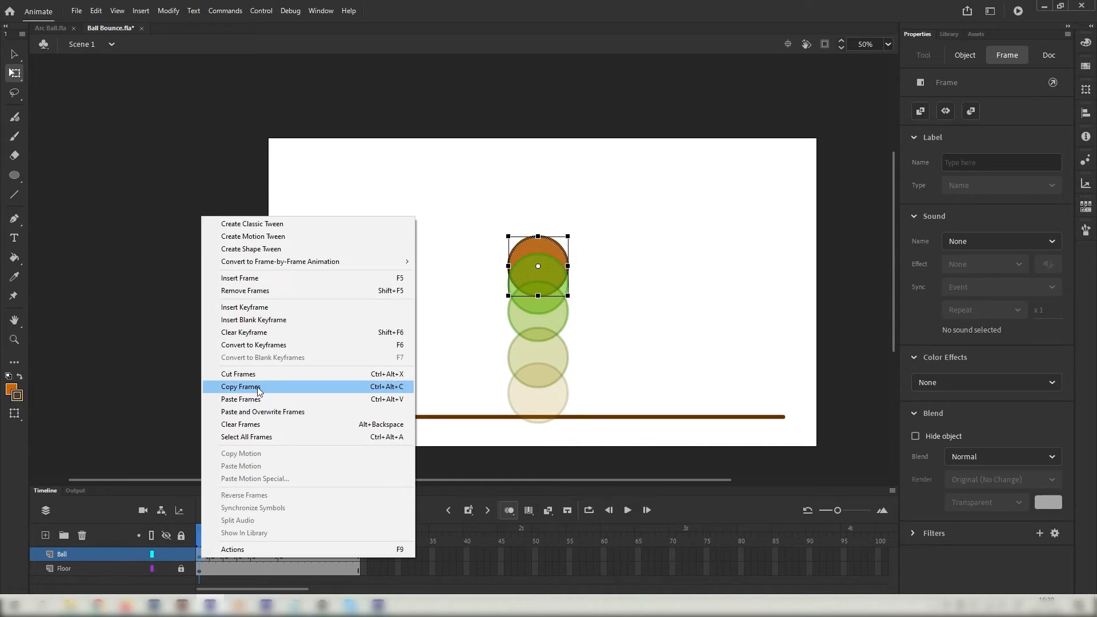
left_click(259, 387)
left_click_drag(302, 541, 321, 546)
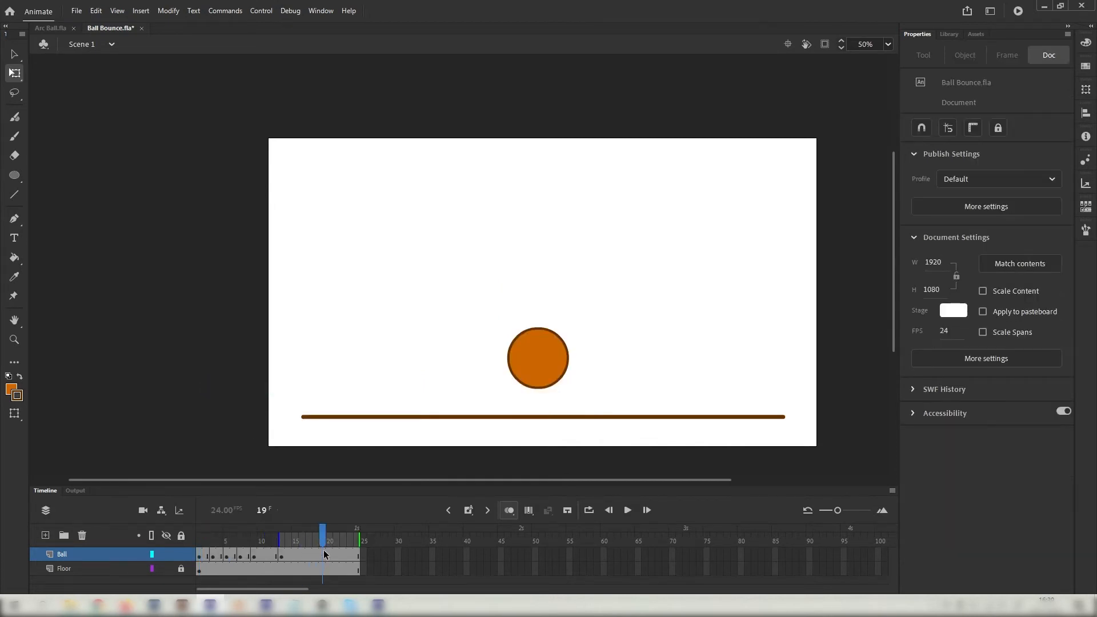
left_click(329, 542)
right_click(327, 557)
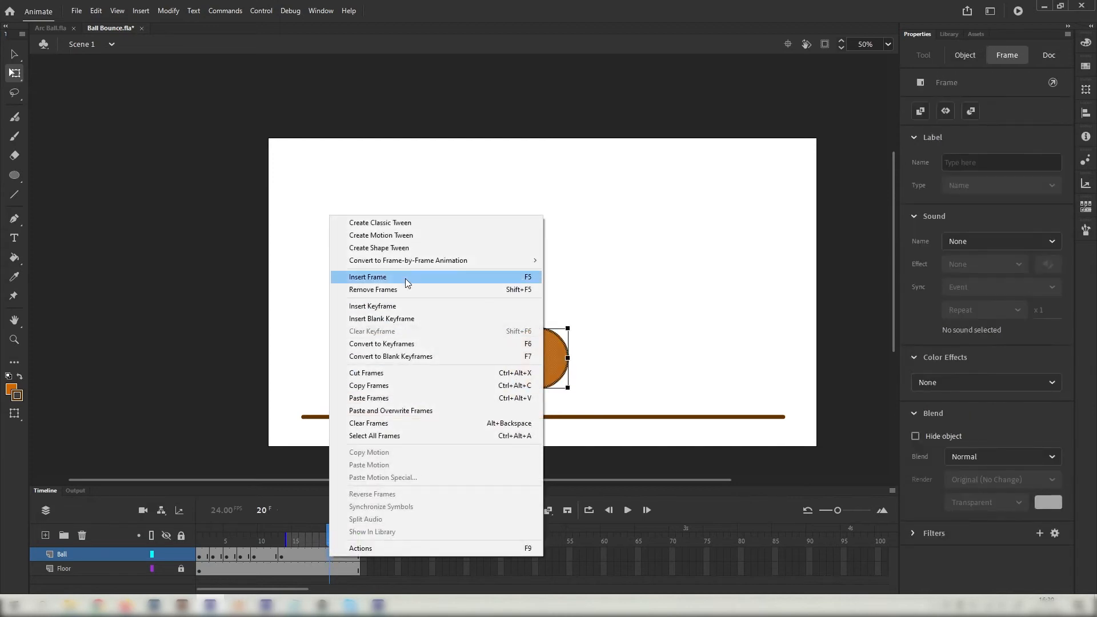
left_click(378, 399)
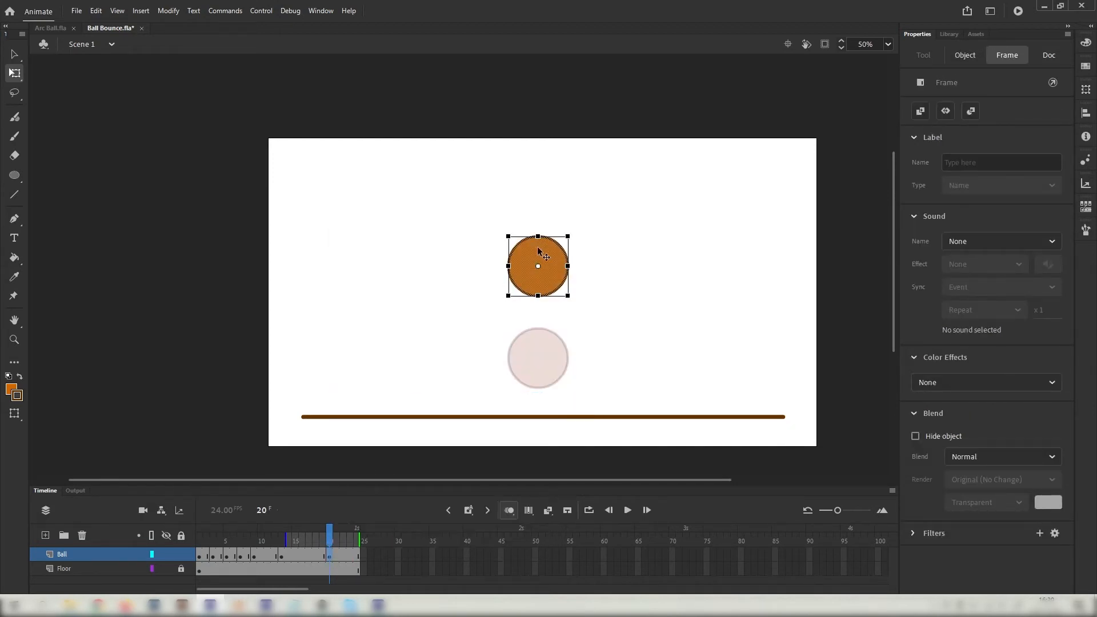
Raise the ball progressively higher on frames 15 and 17.
left_click_drag(326, 542, 295, 556)
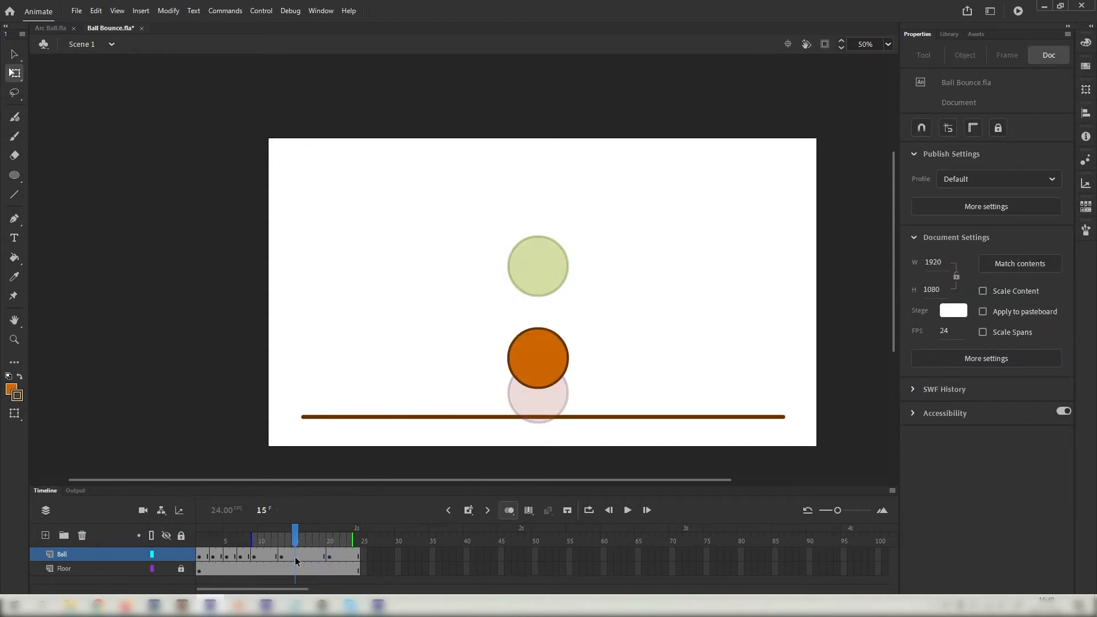
left_click(295, 557)
left_click_drag(538, 379, 539, 333)
left_click(302, 538)
left_click_drag(304, 539, 309, 539)
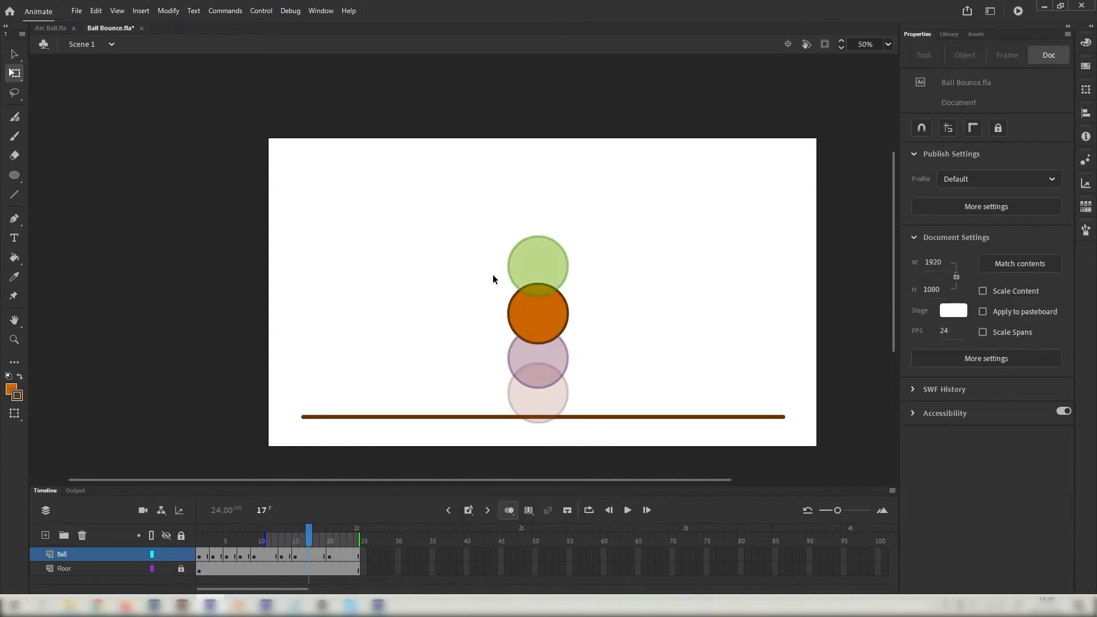
left_click_drag(496, 276, 606, 365)
left_click_drag(552, 327, 554, 307)
Review the full bounce and turn on looping playback.
left_click(330, 557)
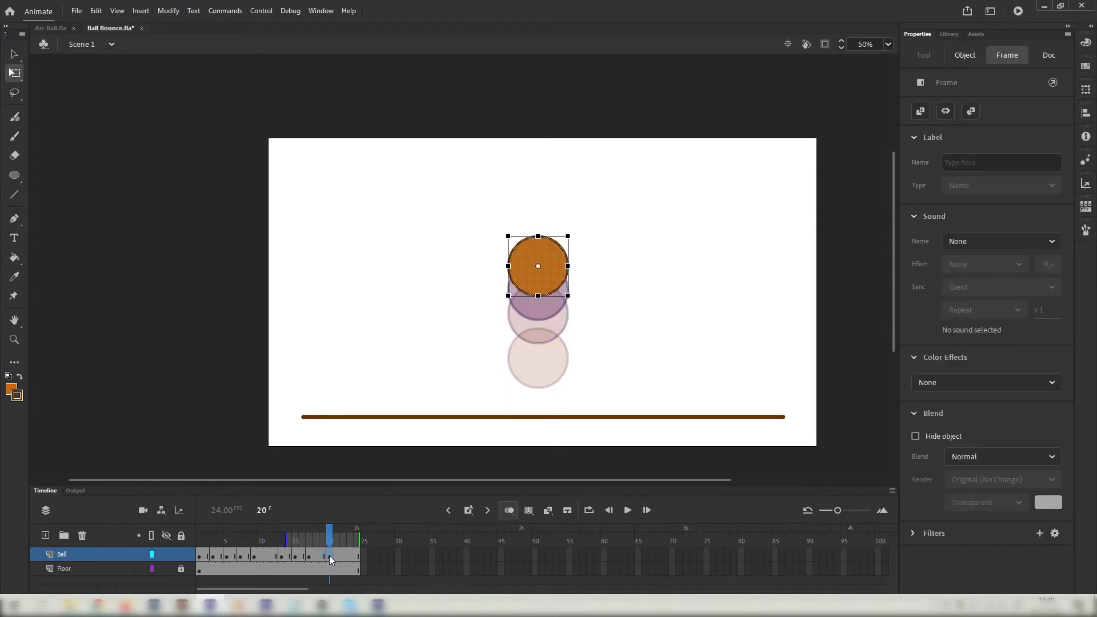
left_click(324, 557)
left_click_drag(322, 540, 199, 538)
left_click_drag(333, 538, 187, 536)
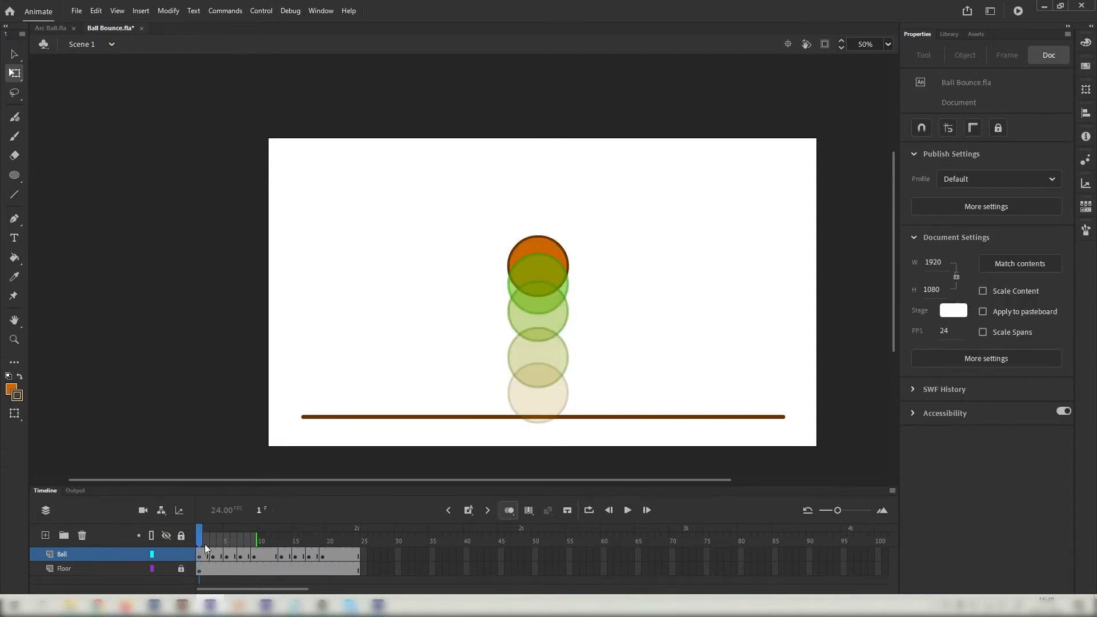
left_click_drag(332, 540, 338, 540)
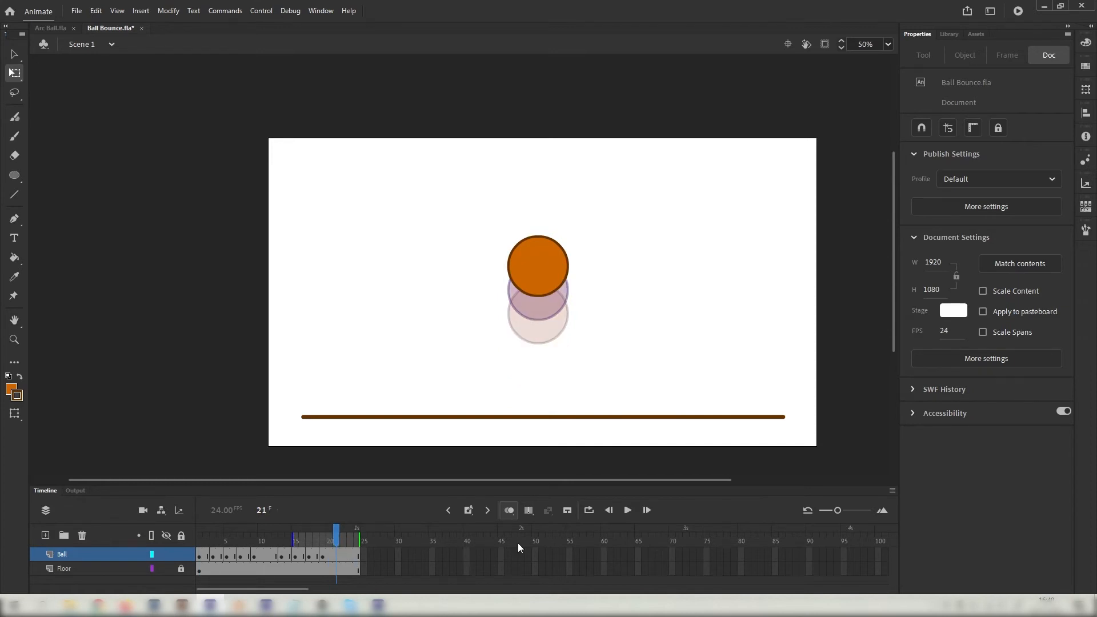
left_click(589, 511)
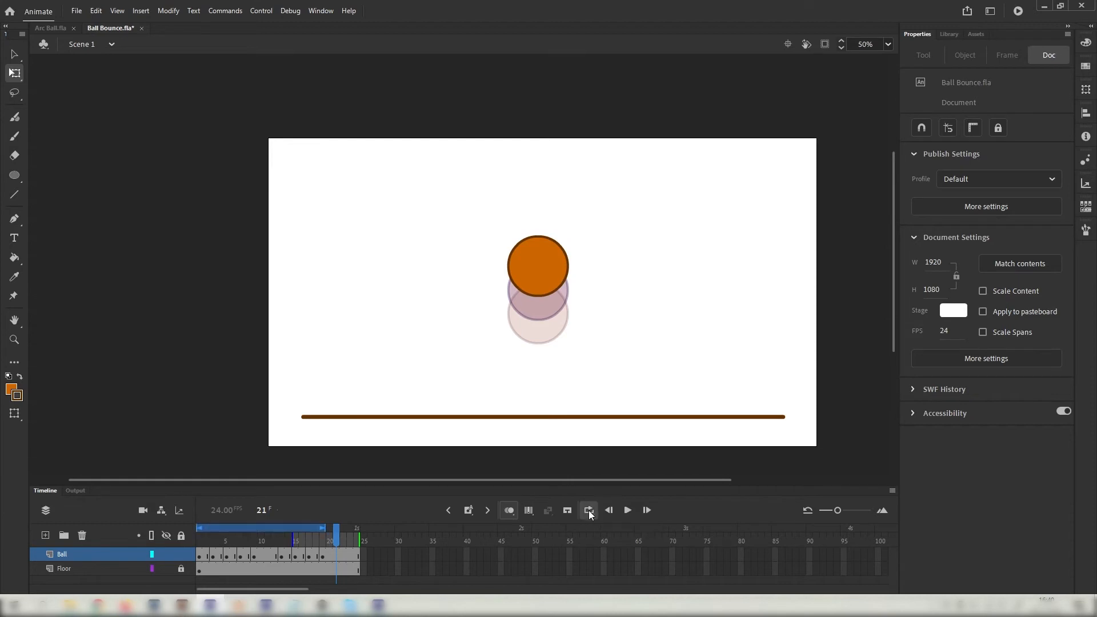
left_click(321, 541)
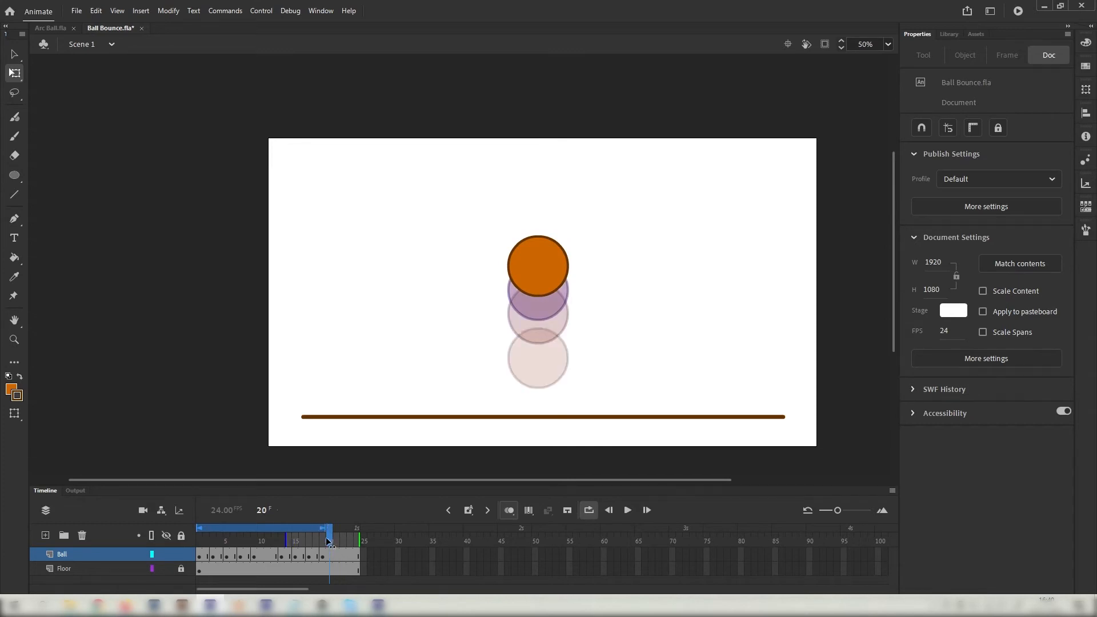
left_click_drag(321, 540, 198, 543)
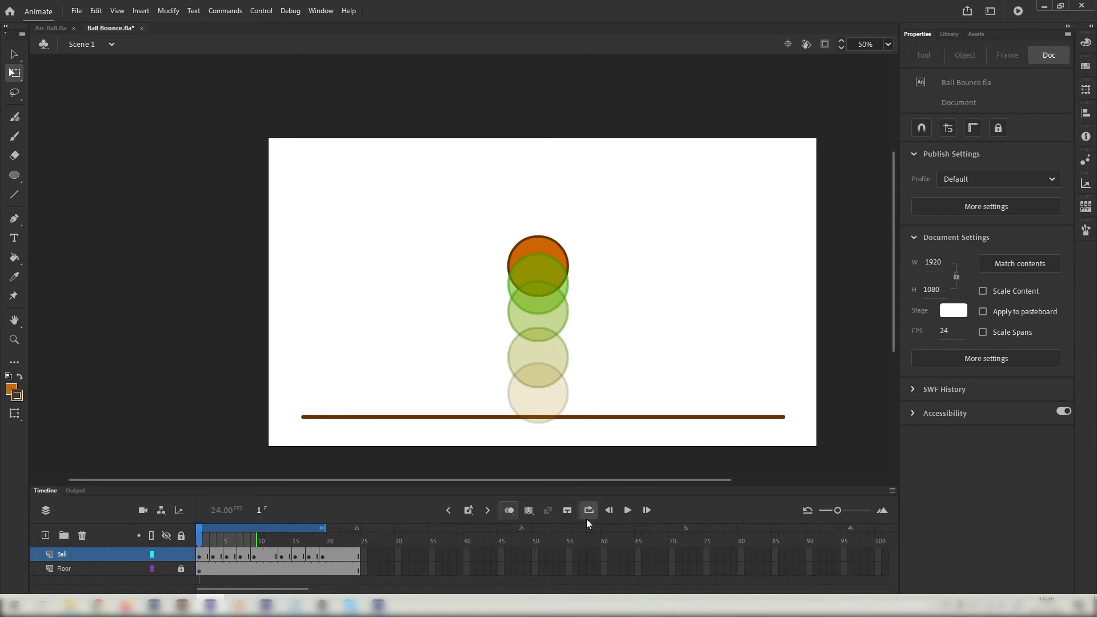
left_click(628, 511)
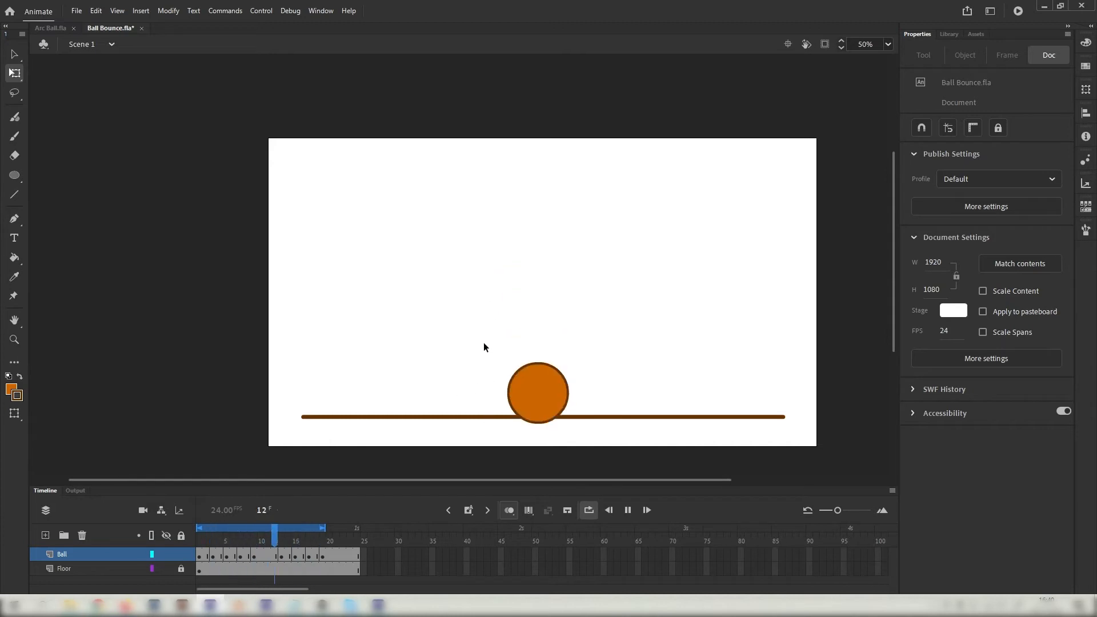
left_click(207, 541)
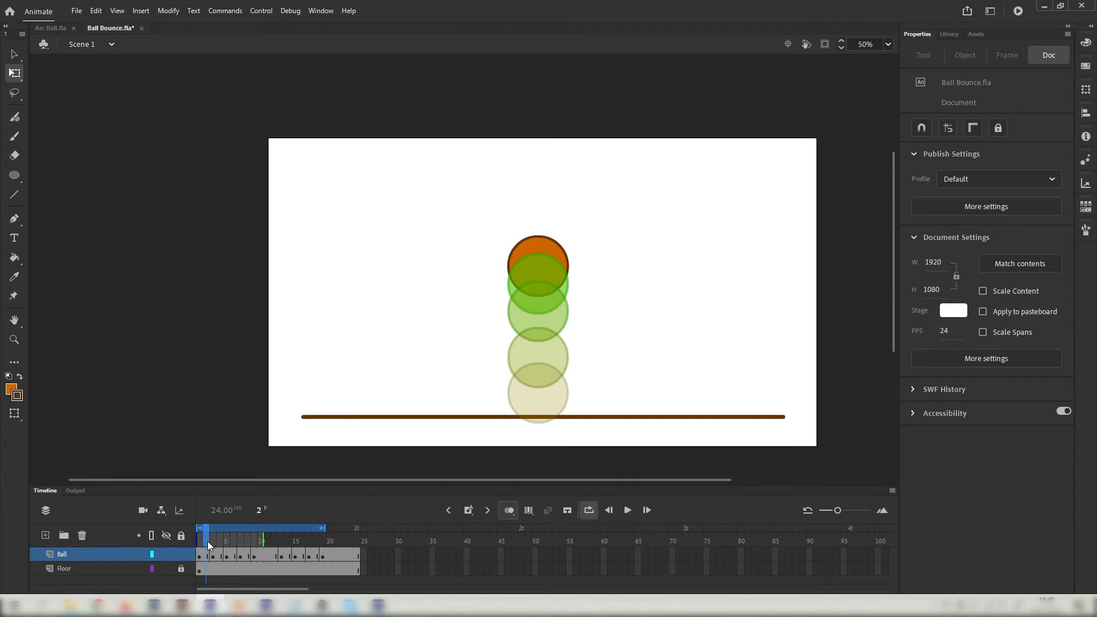
mouse_move(208, 541)
left_mouse_down()
mouse_move(337, 537)
mouse_move(214, 530)
mouse_move(301, 534)
mouse_move(309, 521)
mouse_move(199, 523)
left_mouse_up()
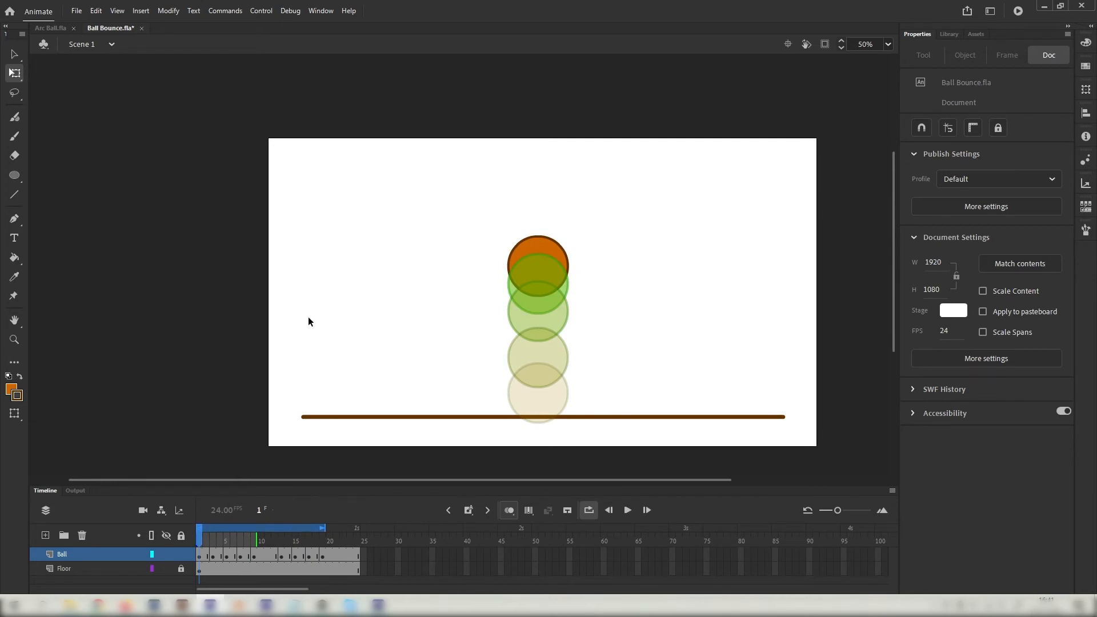
left_click(228, 548)
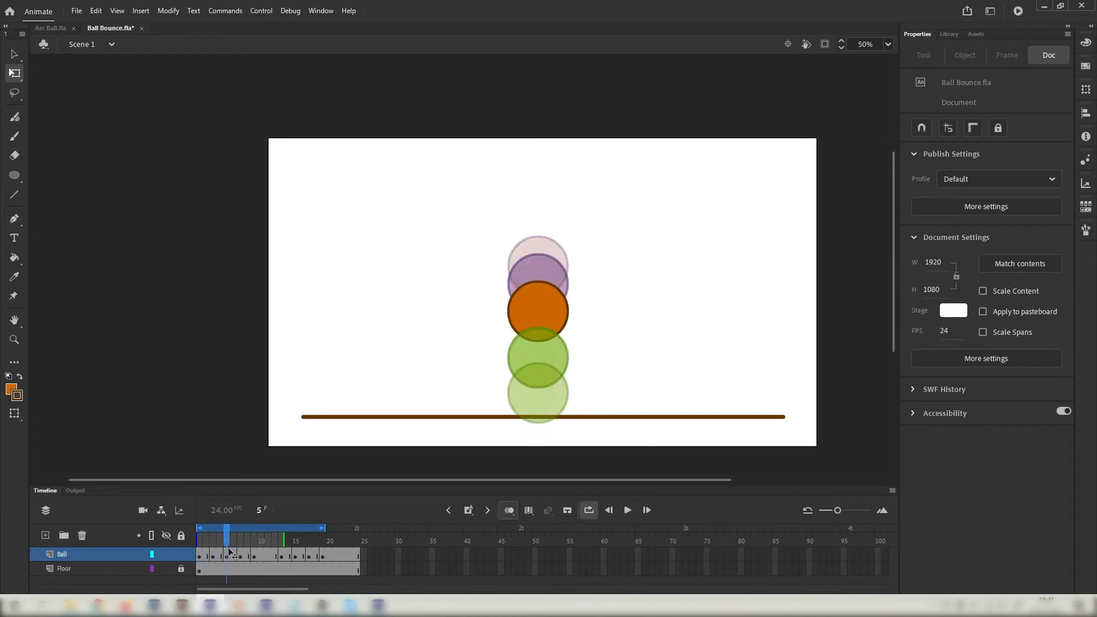
left_click_drag(228, 548, 209, 533)
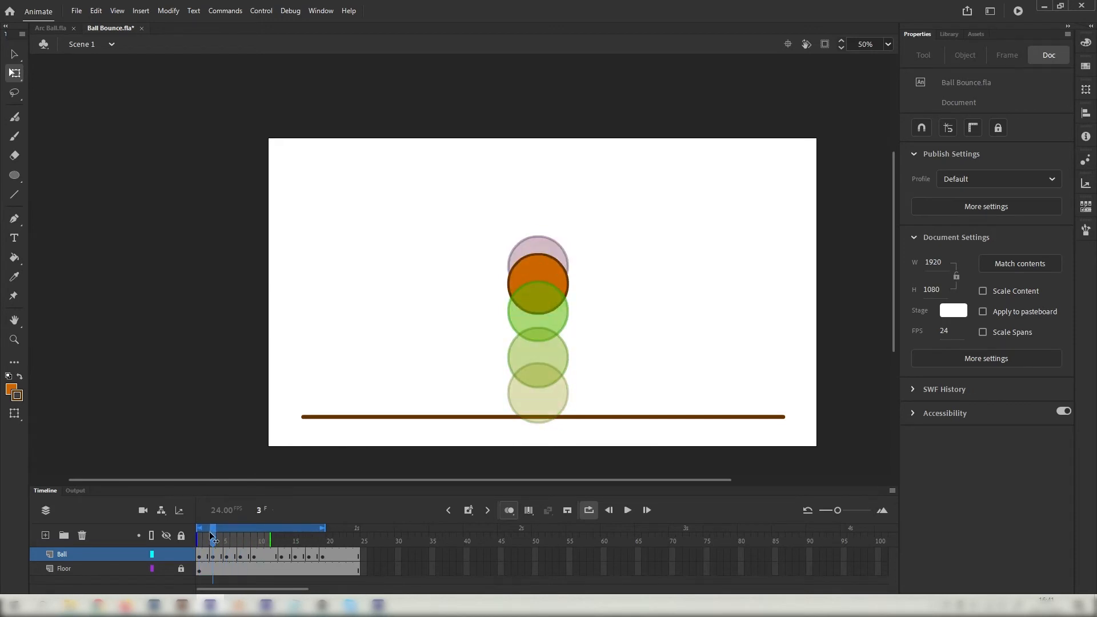
left_click(627, 511)
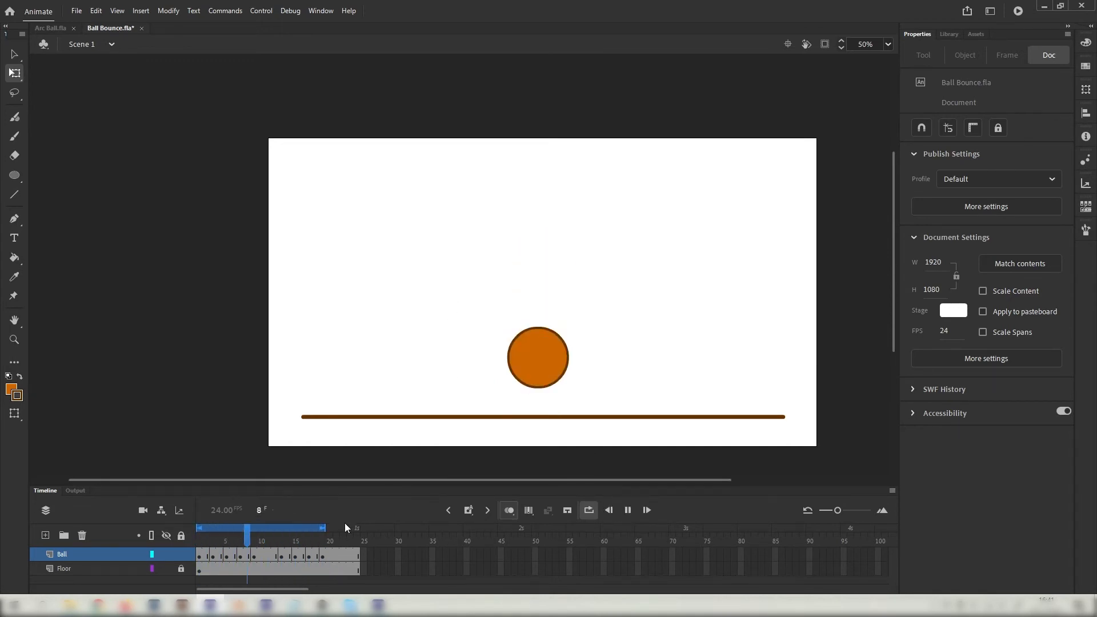
left_click(632, 511)
mouse_move(207, 537)
left_mouse_down()
mouse_move(200, 546)
mouse_move(212, 547)
mouse_move(201, 547)
left_mouse_up()
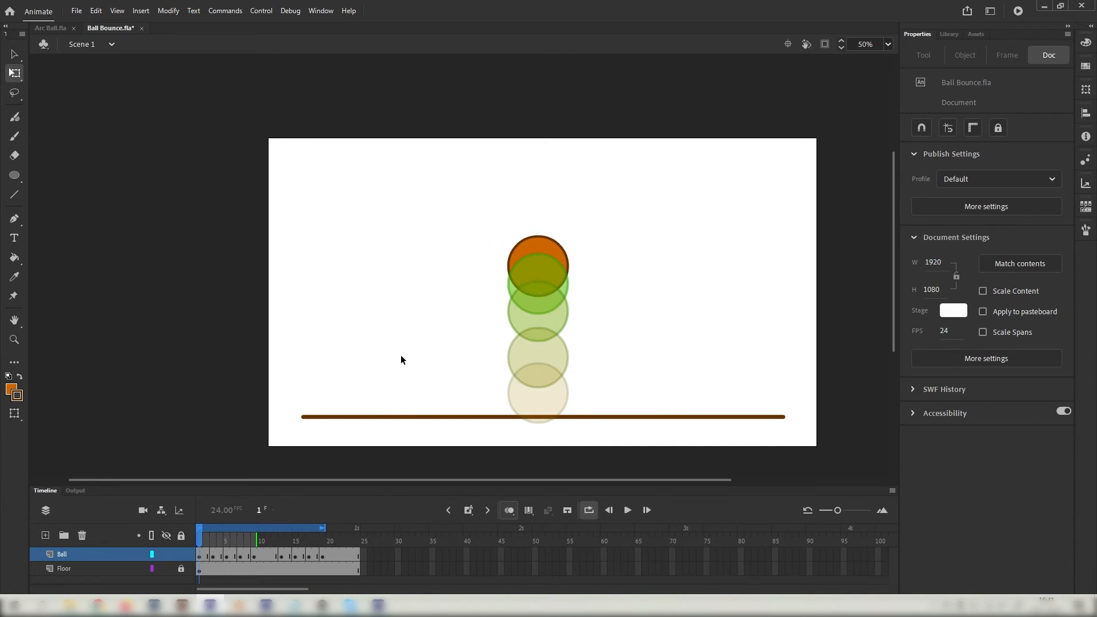
left_click_drag(204, 540, 234, 550)
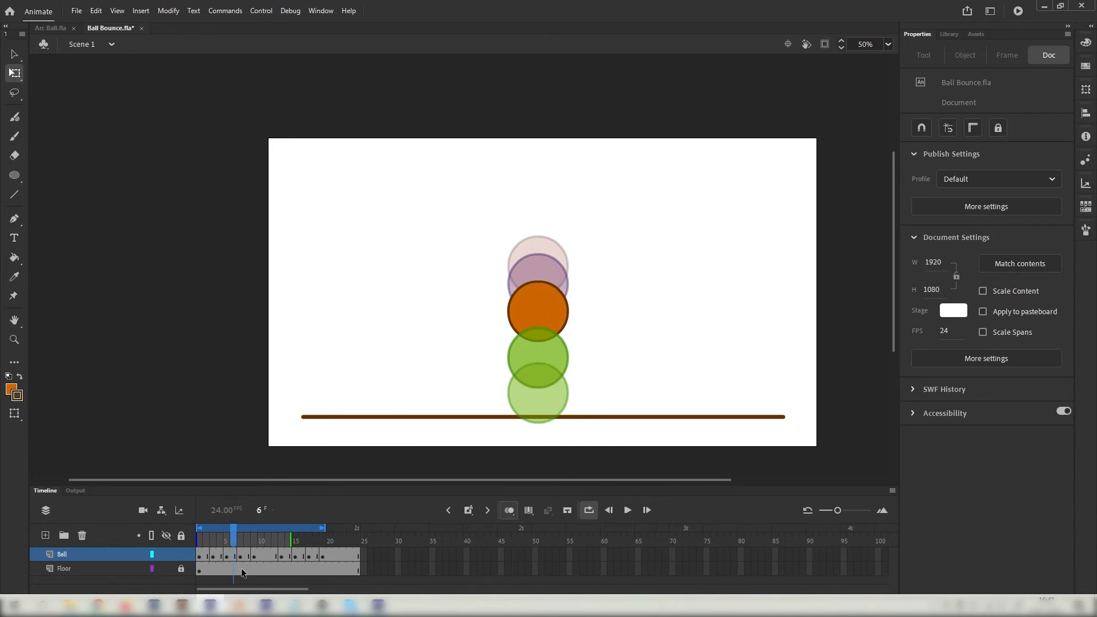
left_click_drag(233, 549, 227, 548)
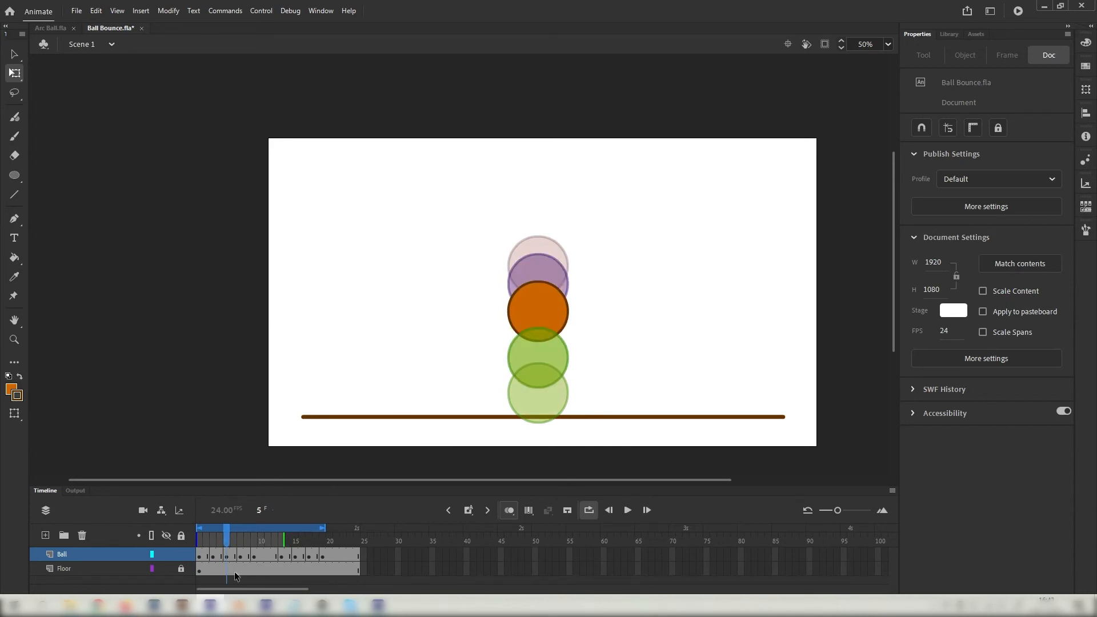
Stretch the ball narrower on frame 5 and taller and narrower on frame 7.
left_click_drag(473, 277, 614, 374)
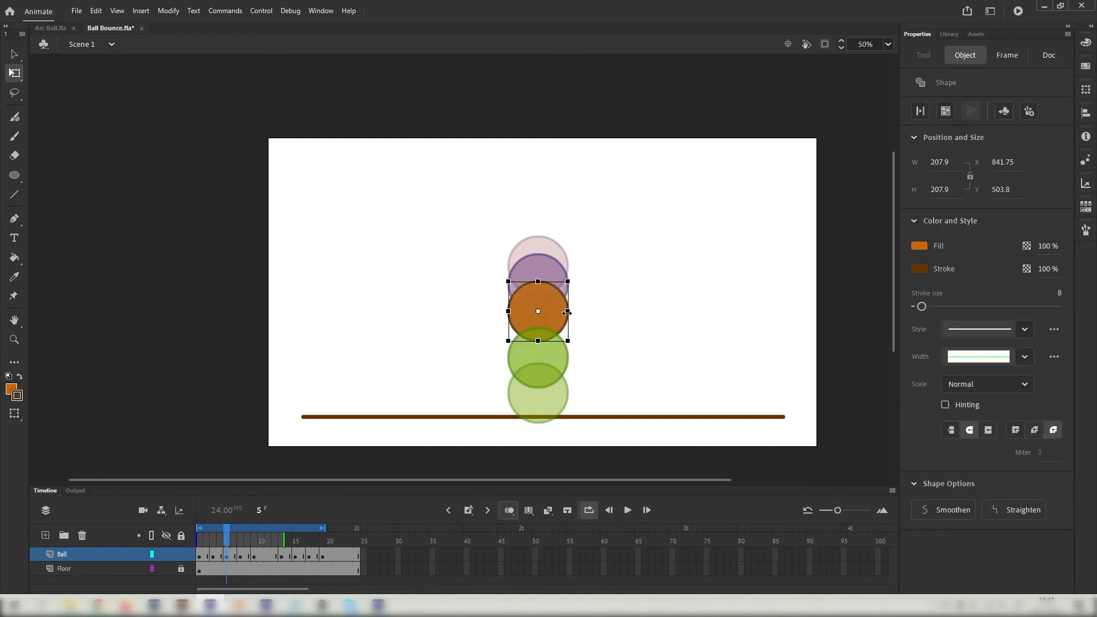
left_click_drag(568, 313, 537, 346)
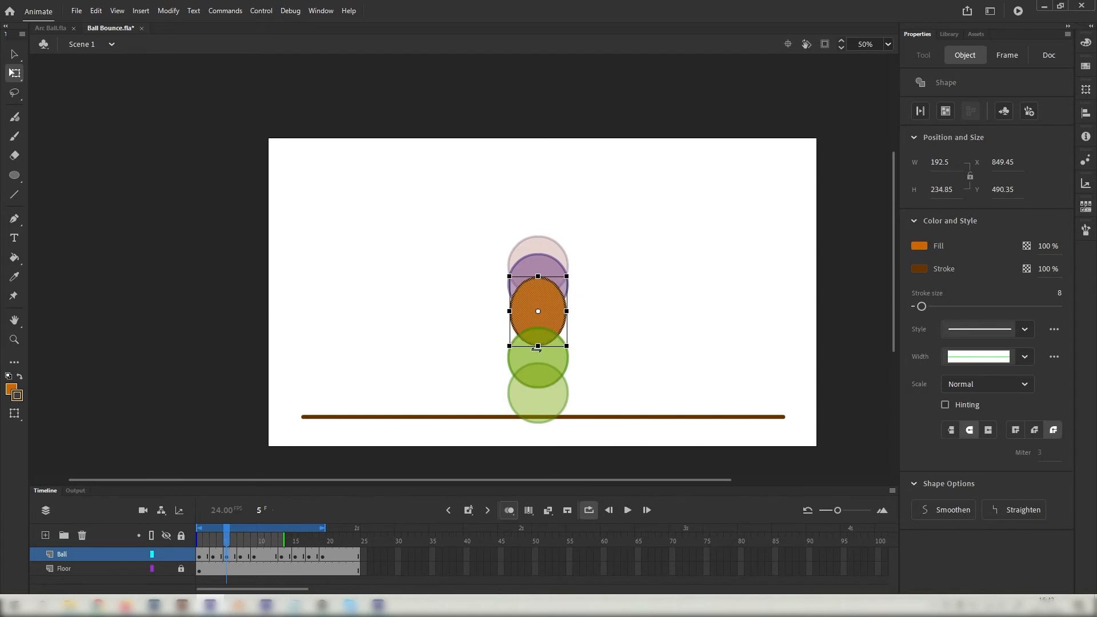
left_click(240, 540)
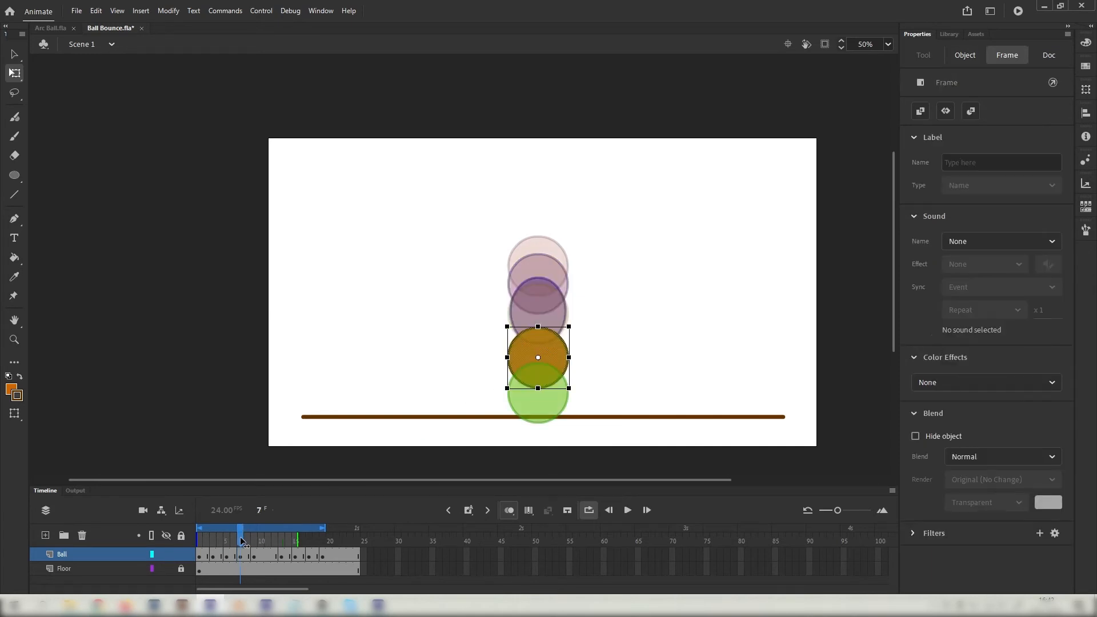
left_click(537, 324)
left_click_drag(537, 322, 537, 319)
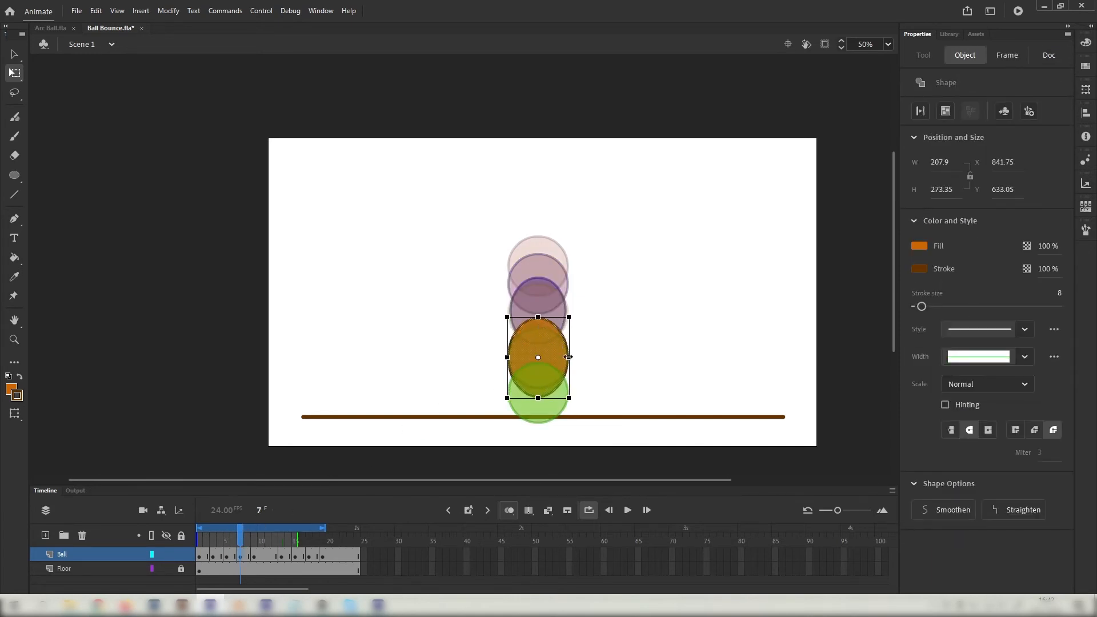
left_click_drag(574, 358, 567, 359)
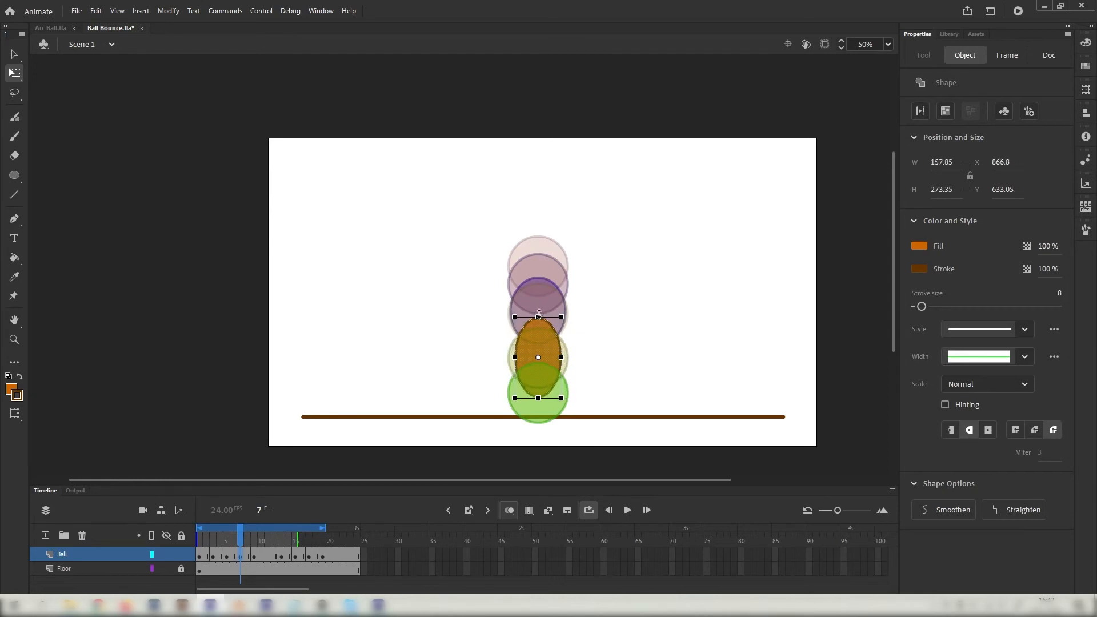
left_click_drag(539, 314, 539, 313)
Hide the onion skins and scrub the fall to check the stretch.
left_click_drag(240, 539, 272, 563)
left_click(511, 509)
left_click(256, 557)
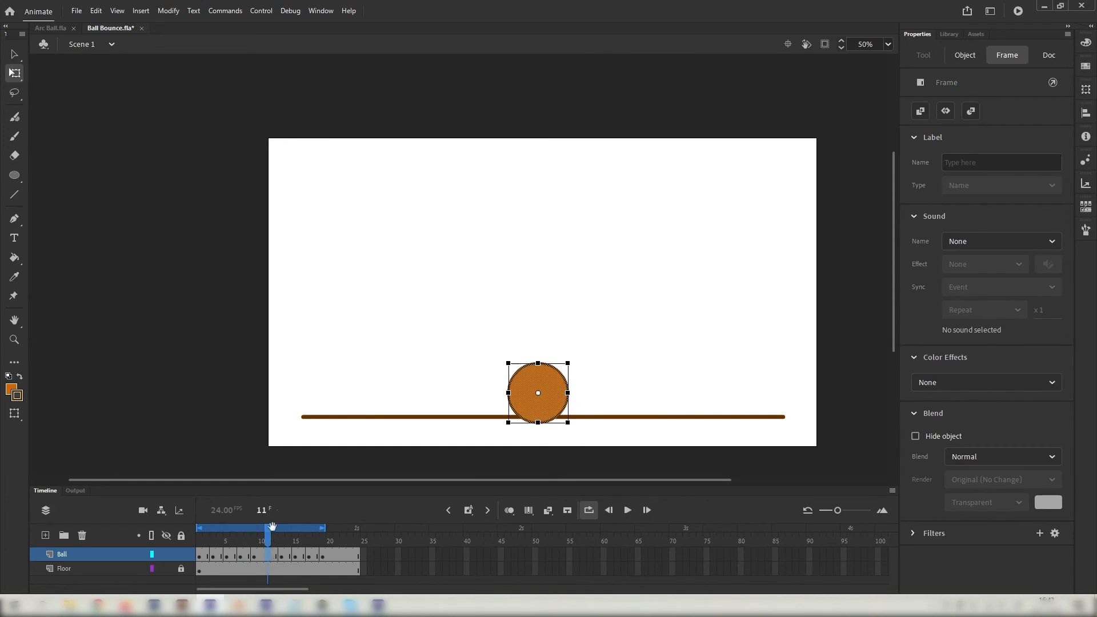
Review the fall, select the frame-11 ball at the floor, and turn on onion skinning.
mouse_move(268, 526)
left_mouse_down()
mouse_move(223, 527)
mouse_move(269, 530)
mouse_move(267, 546)
left_mouse_up()
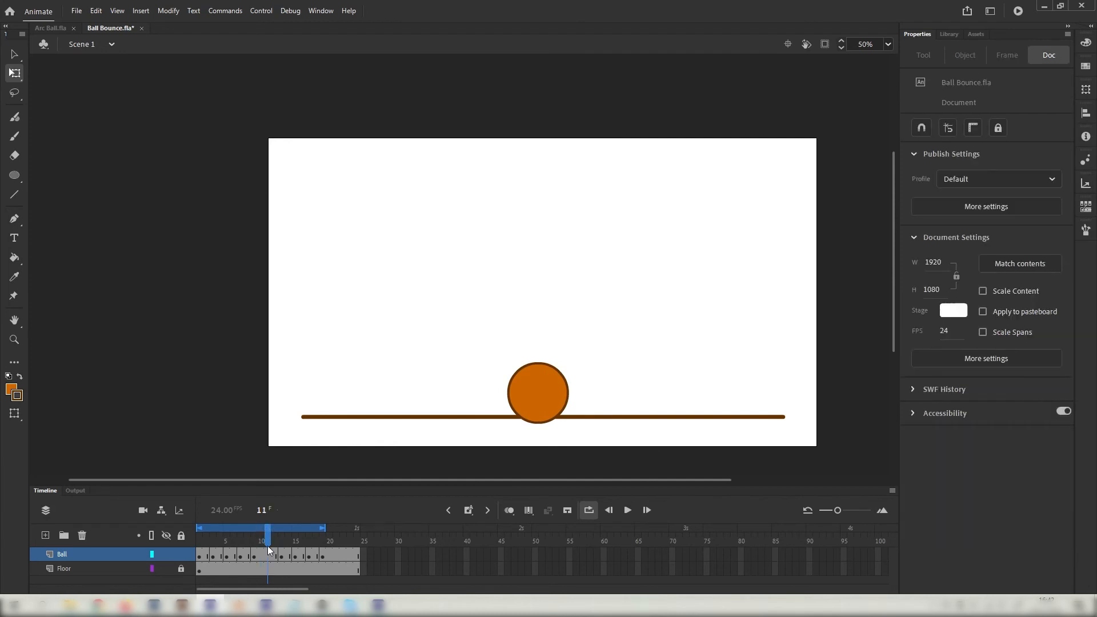
left_click(264, 556)
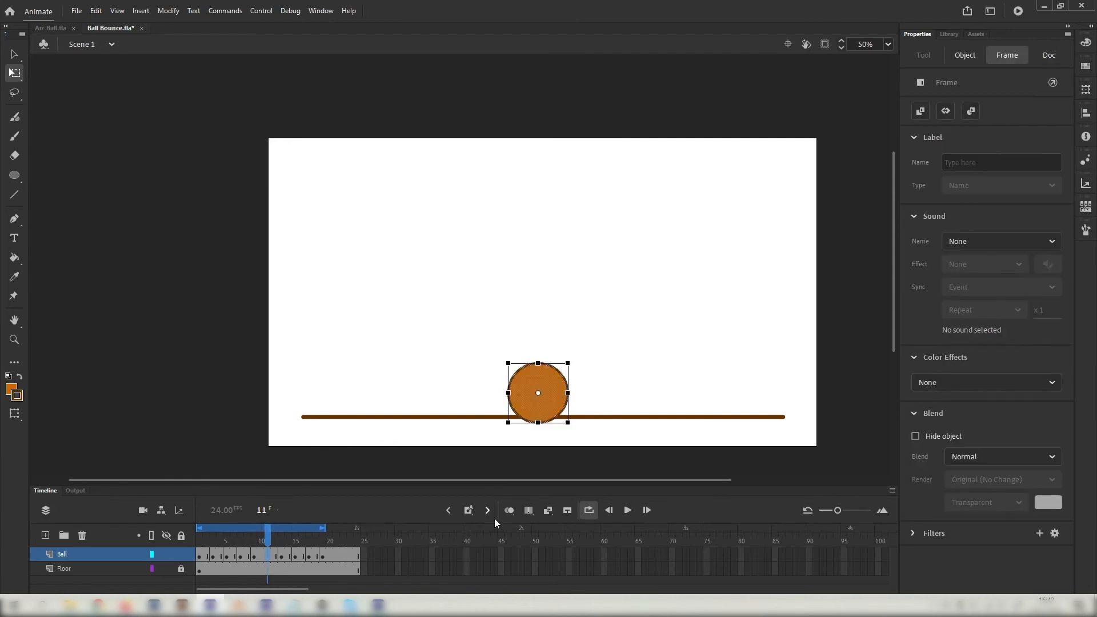
left_click(510, 513)
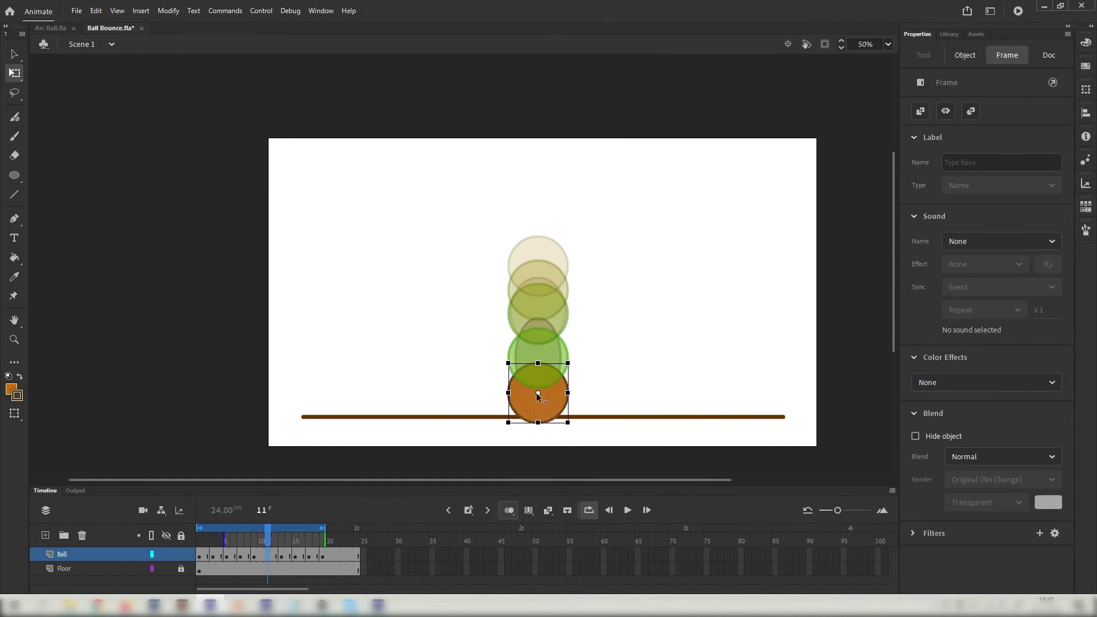
Move the origin to the ball's bottom edge and squash it to a 266.75 × 149 oval.
left_click_drag(538, 394, 538, 424)
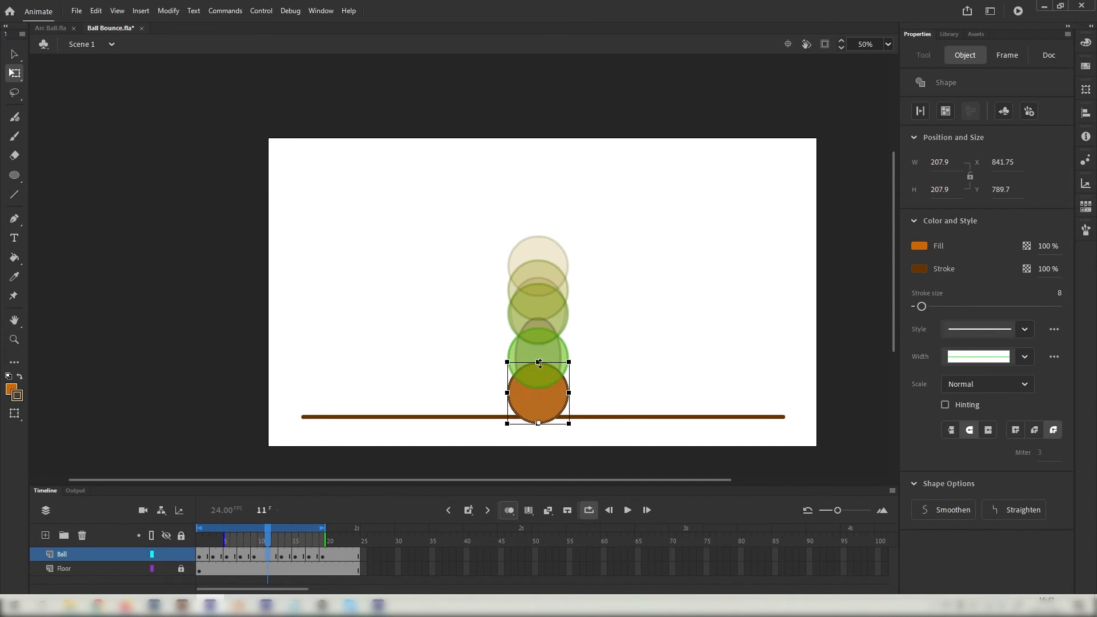
left_click_drag(539, 362, 578, 399)
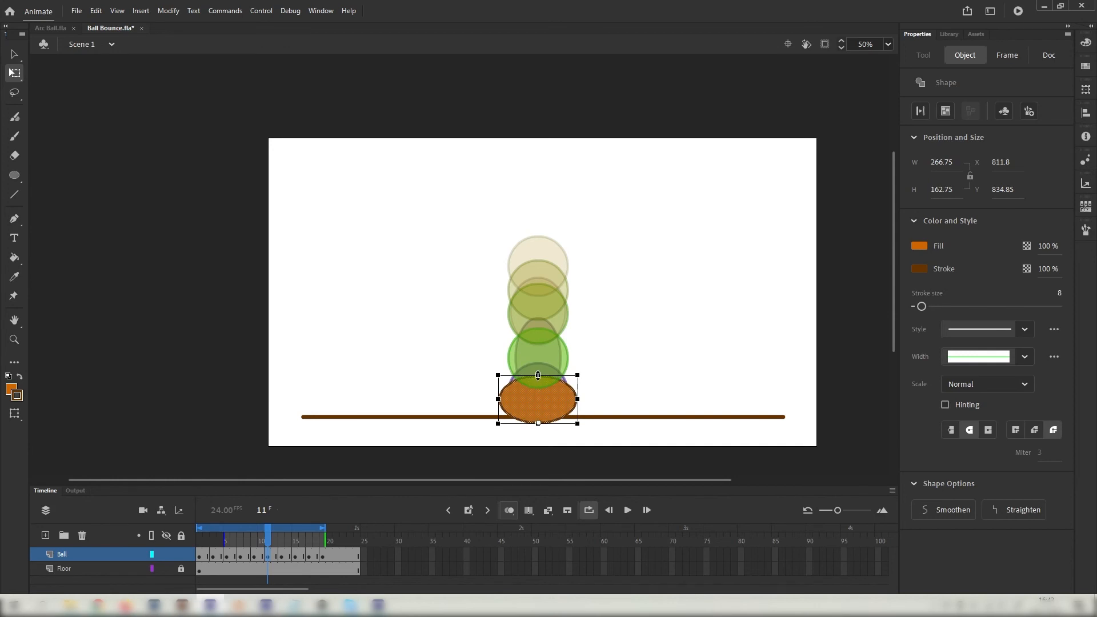
left_click_drag(538, 376, 538, 380)
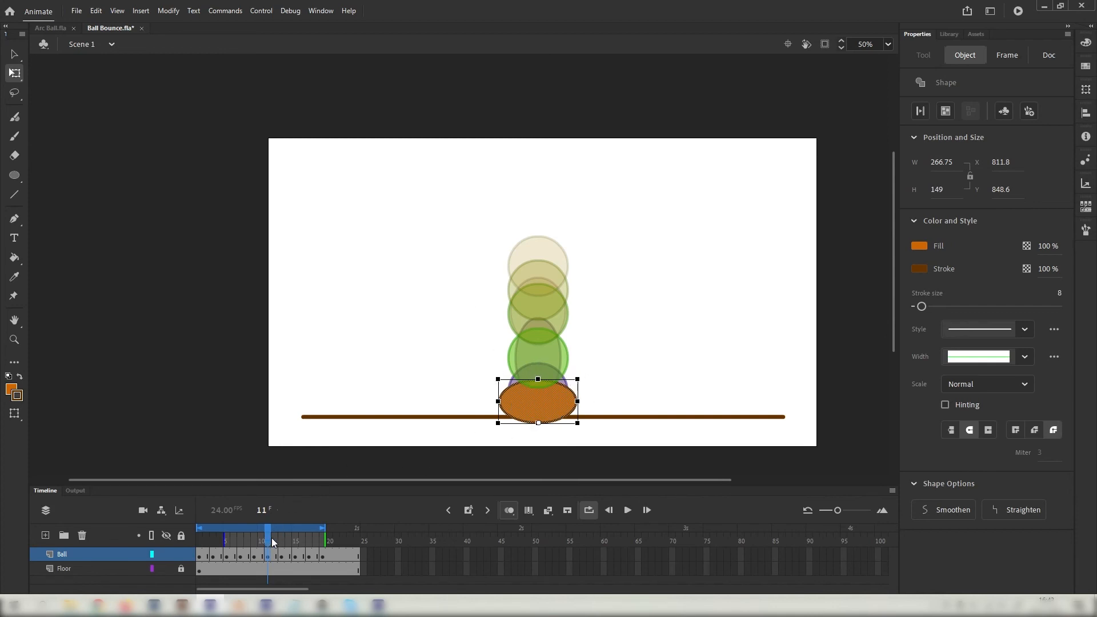
mouse_move(271, 537)
left_mouse_down()
mouse_move(235, 529)
mouse_move(280, 527)
left_mouse_up()
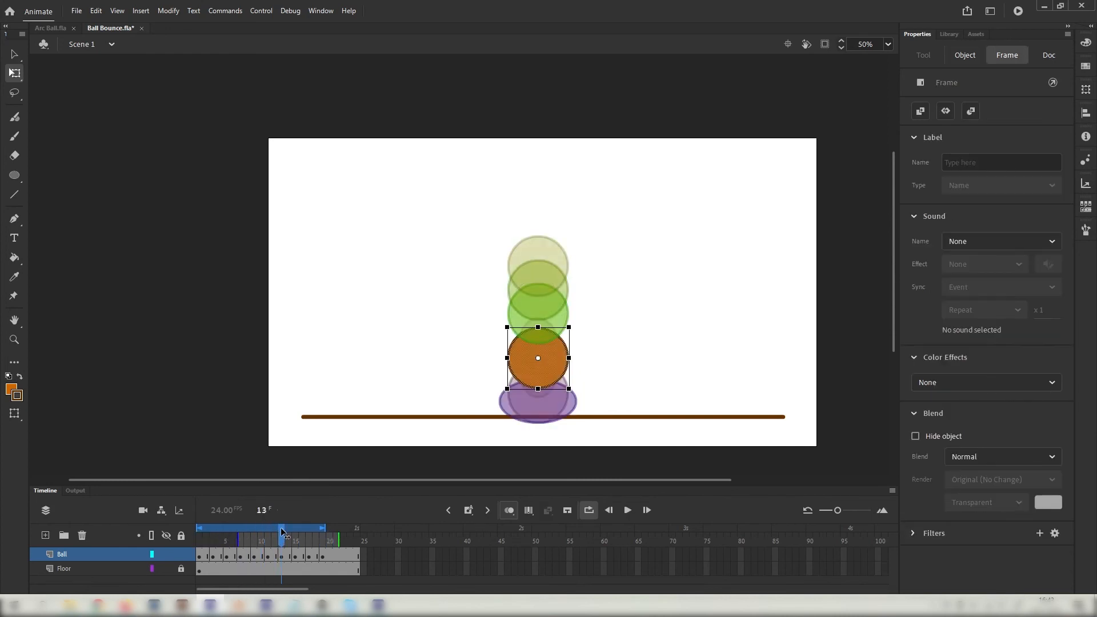
Stretch the frame-13 ball into a tall oval; nudge the frame-15 ball down and stretch it taller.
left_click_drag(569, 358, 538, 398)
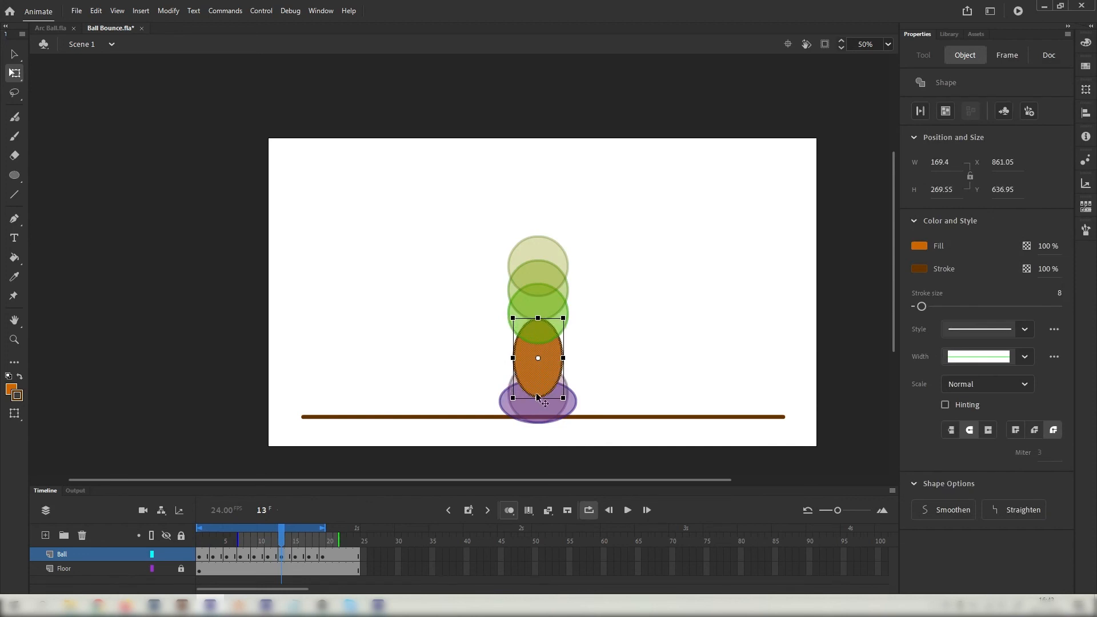
left_click(294, 539)
left_click_drag(493, 275, 578, 366)
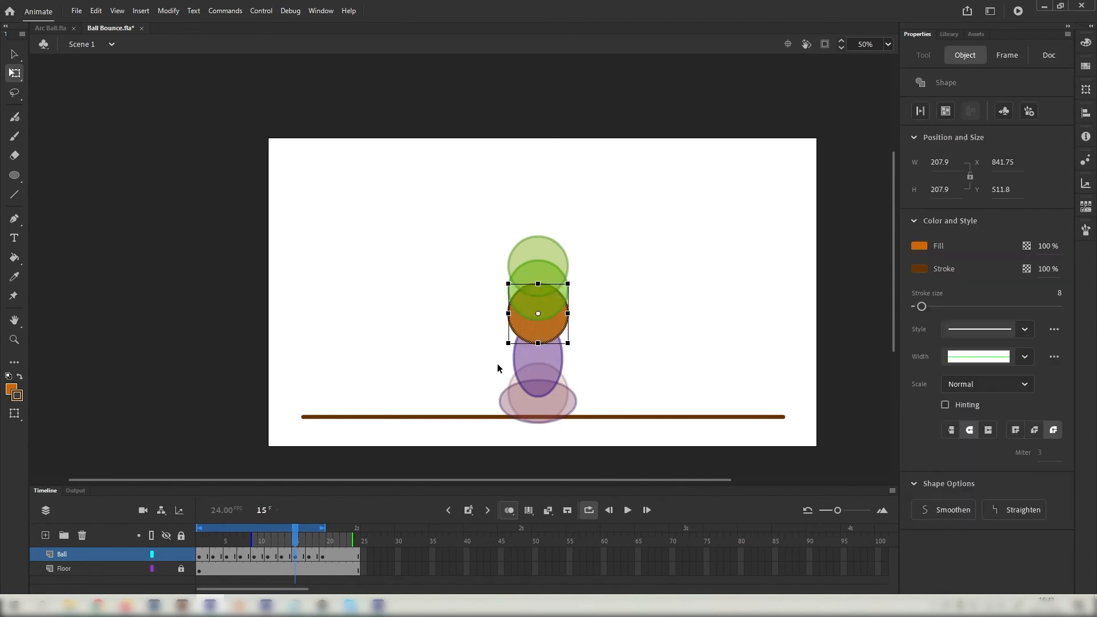
key("Down")
key("Down")
key("Down")
key("Down")
key("Down")
key("Down")
key("Down")
key("Down")
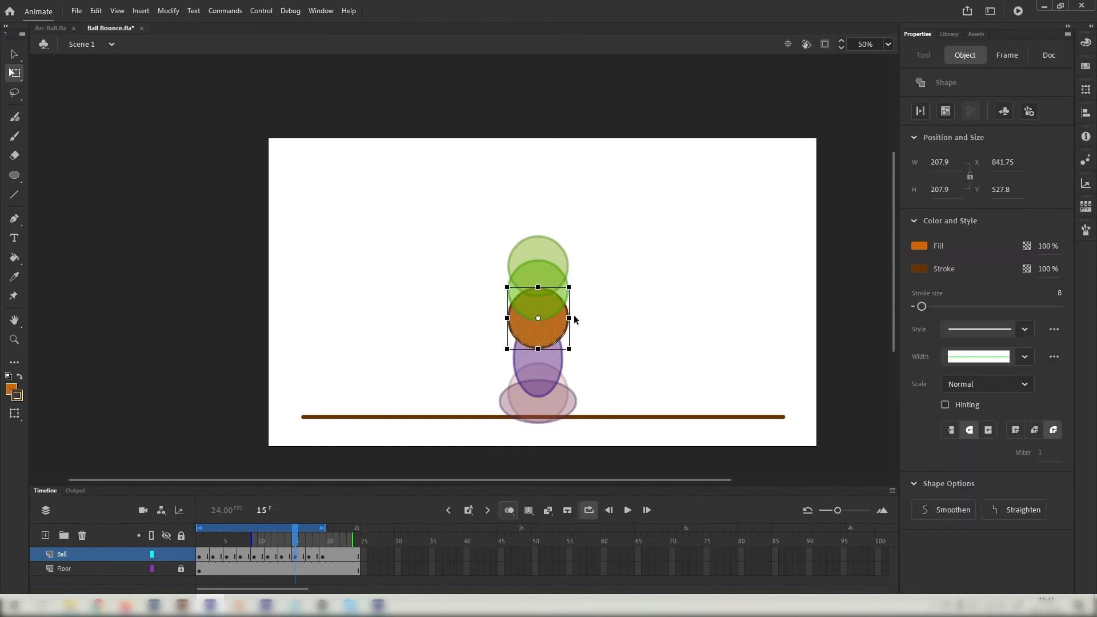
left_click_drag(569, 317, 542, 352)
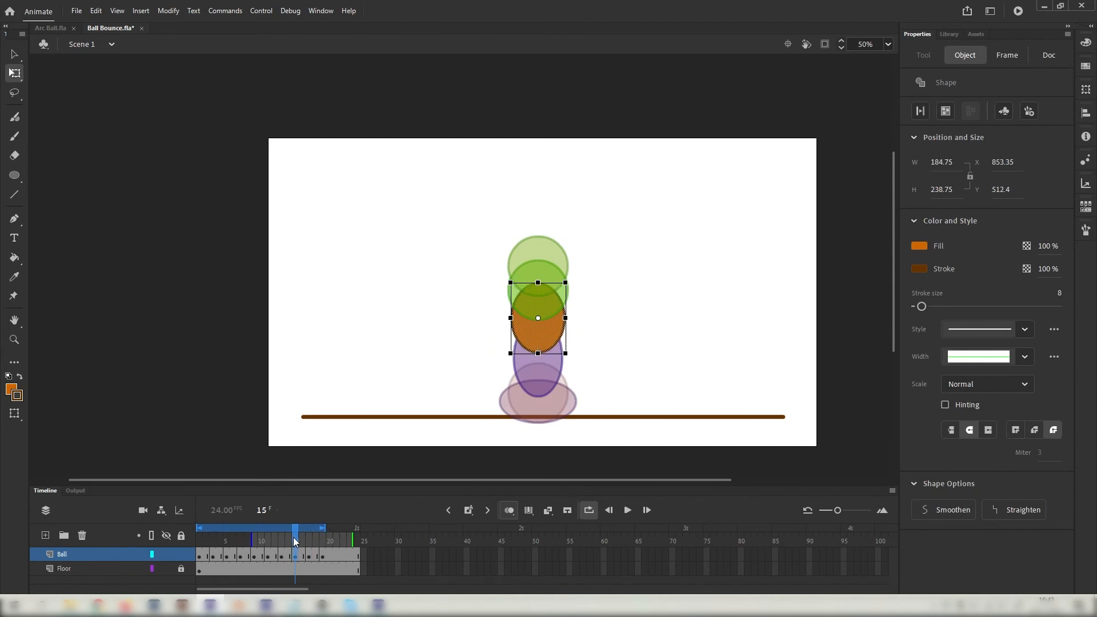
left_click(241, 537)
left_click_drag(239, 537, 199, 536)
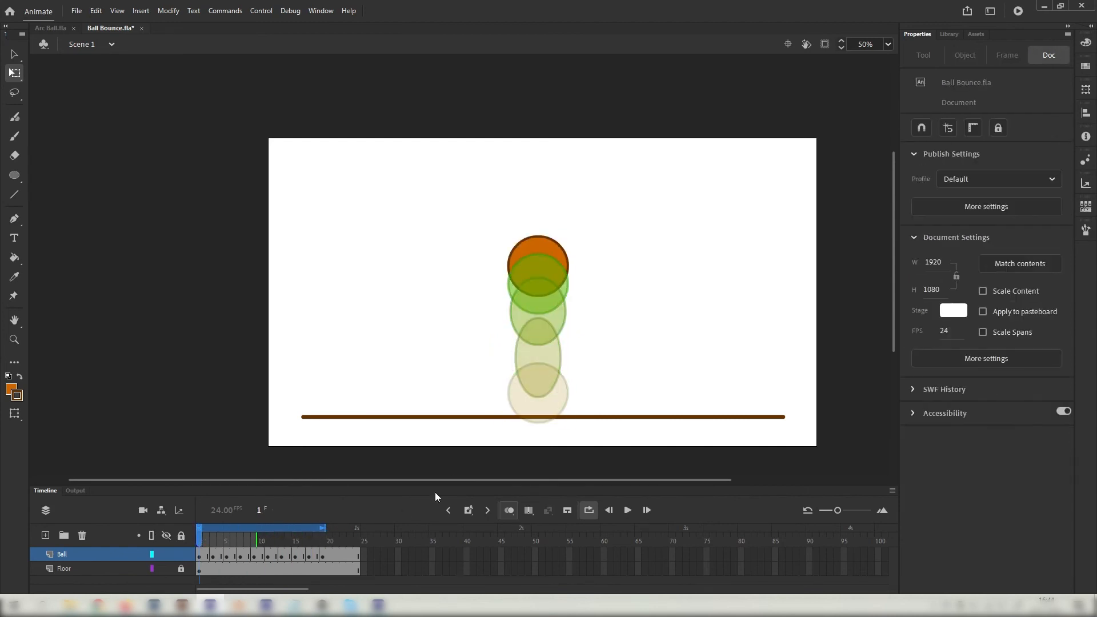
Play the bounce with onion skins hidden, then rewind to frame 1 and show onion skins again.
left_click(511, 511)
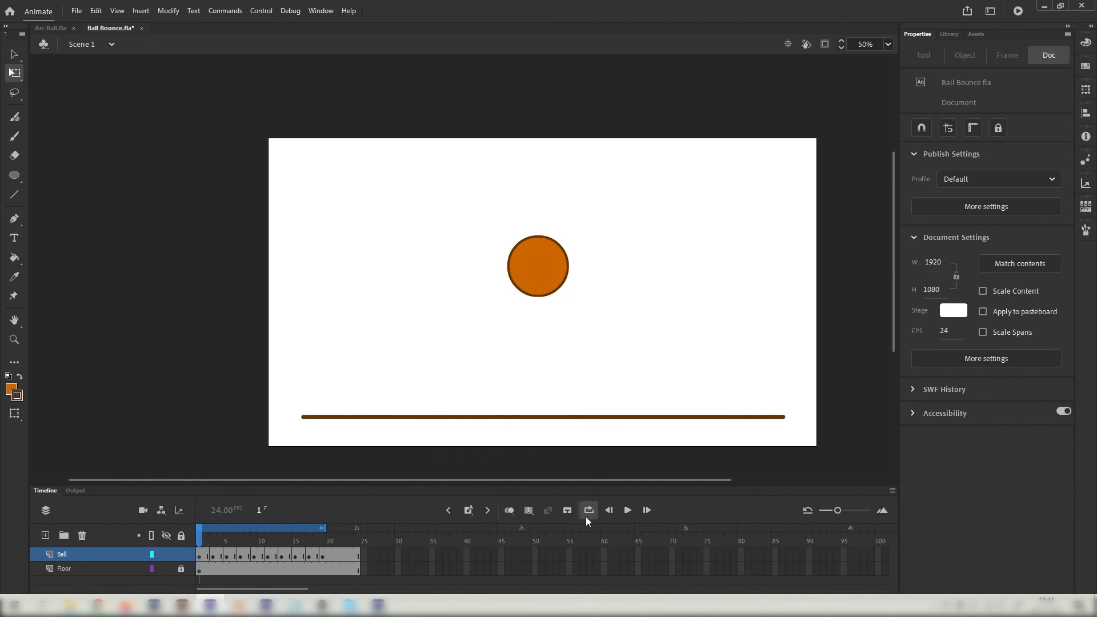
left_click(628, 511)
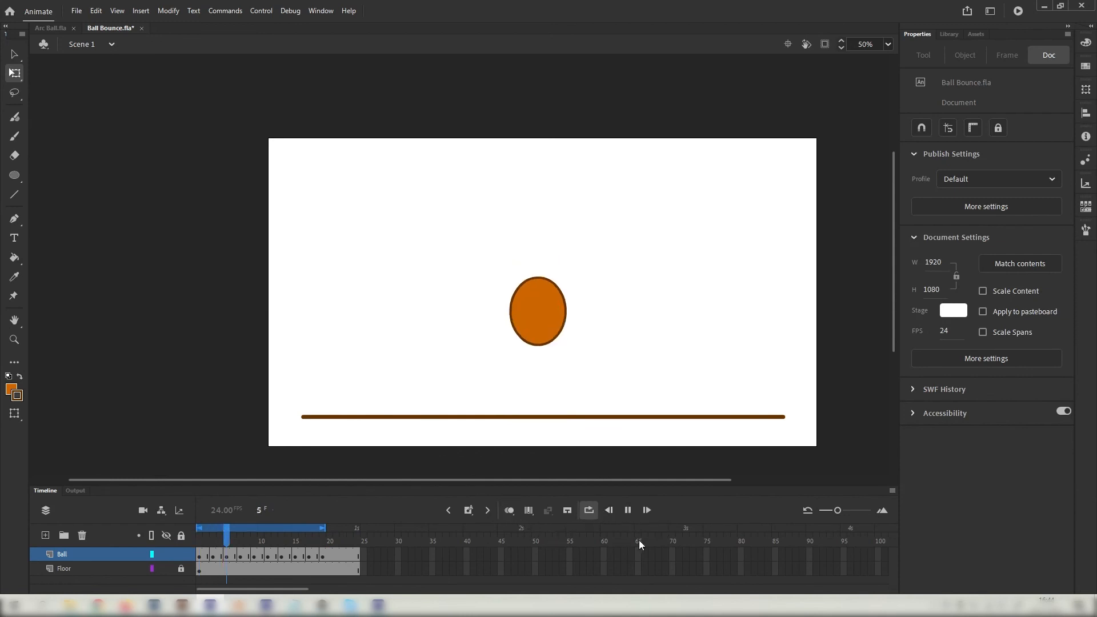
left_click(630, 511)
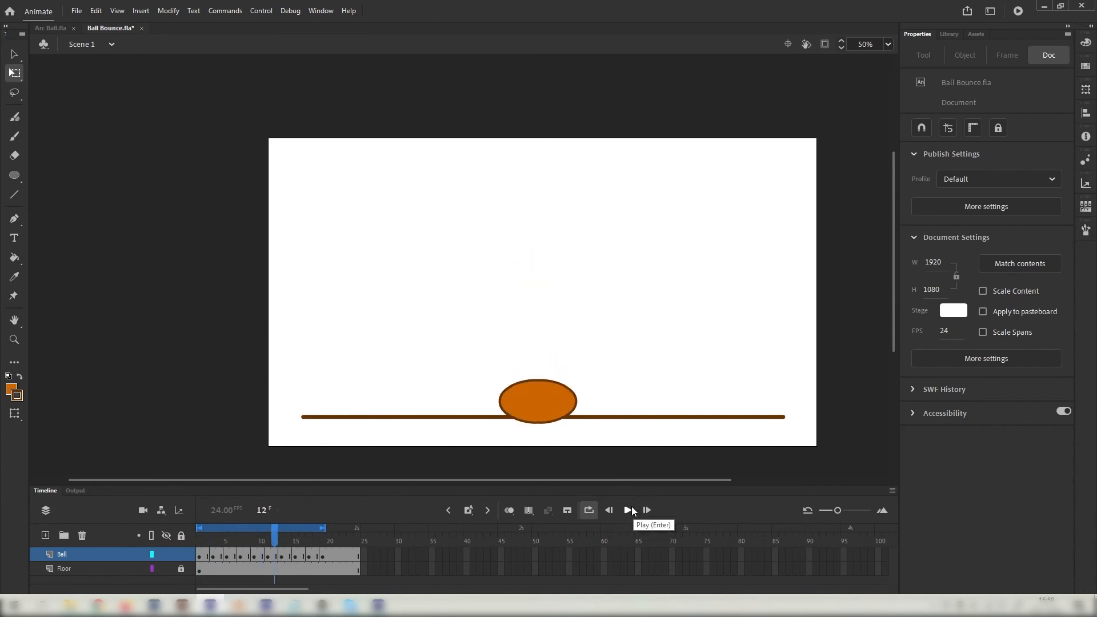
left_click_drag(224, 543, 201, 535)
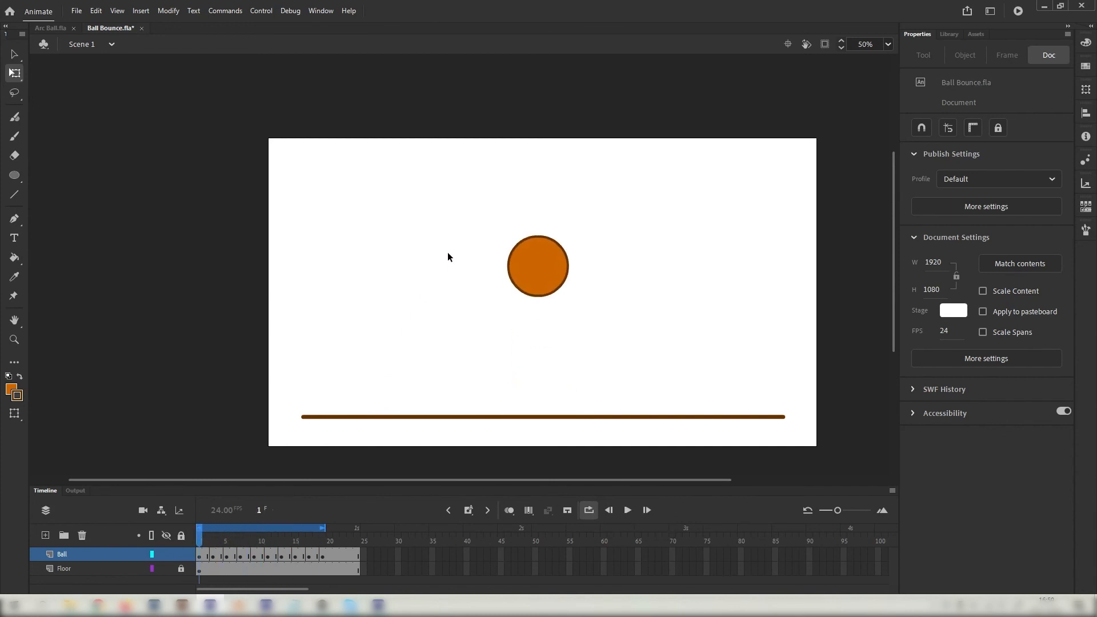
left_click(509, 510)
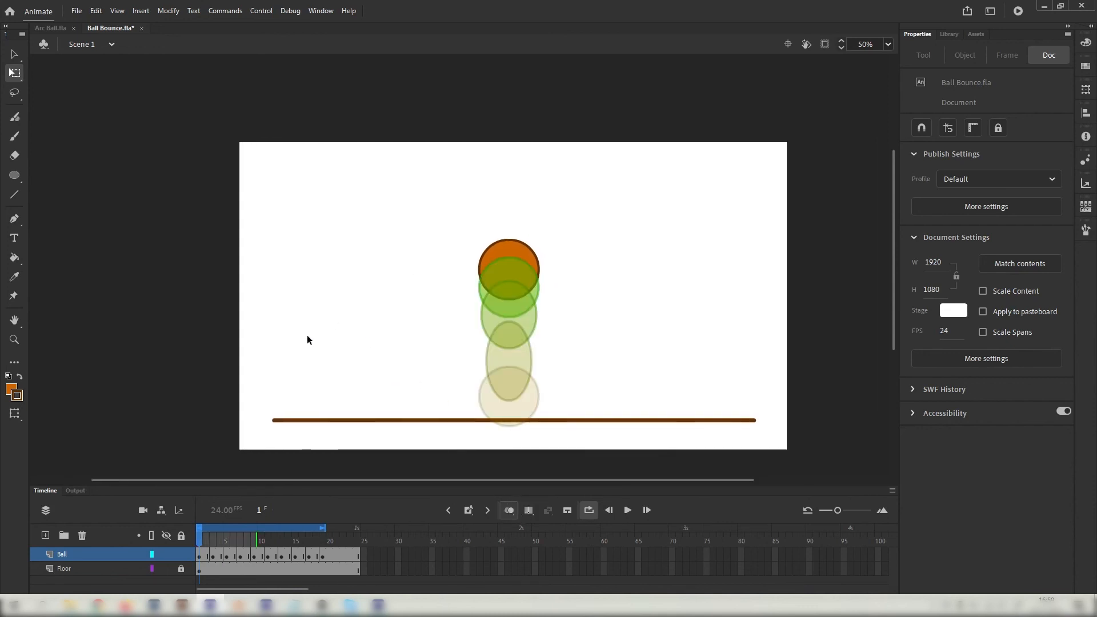
left_click_drag(210, 541, 207, 551)
Add a keyframe at frame 2 and nudge its ball two steps lower than frame 1.
left_click(205, 559)
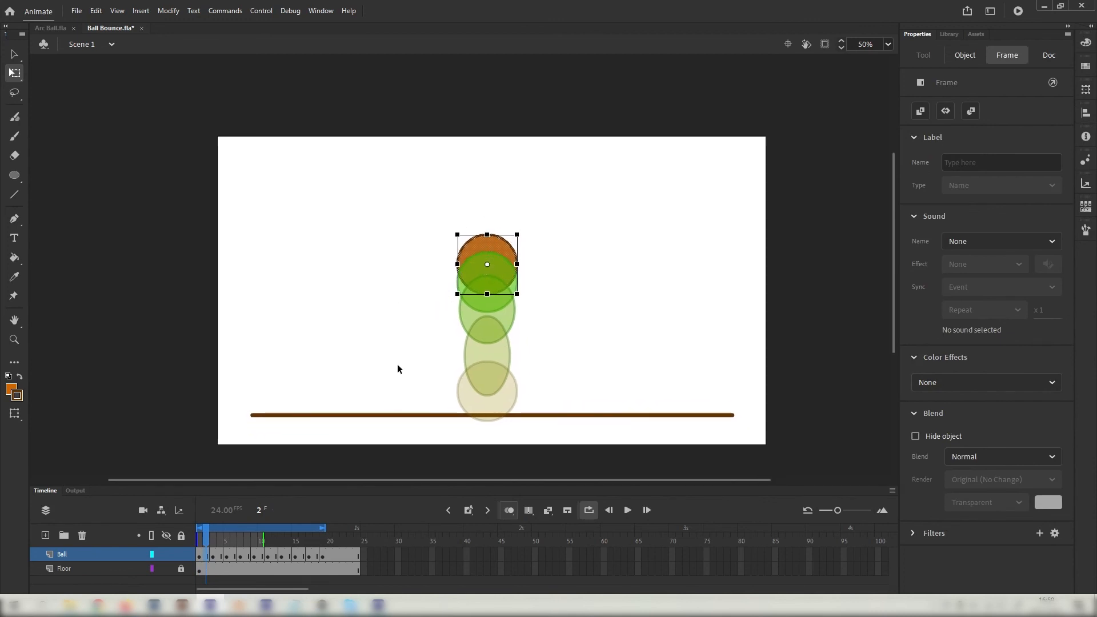
left_click(201, 545)
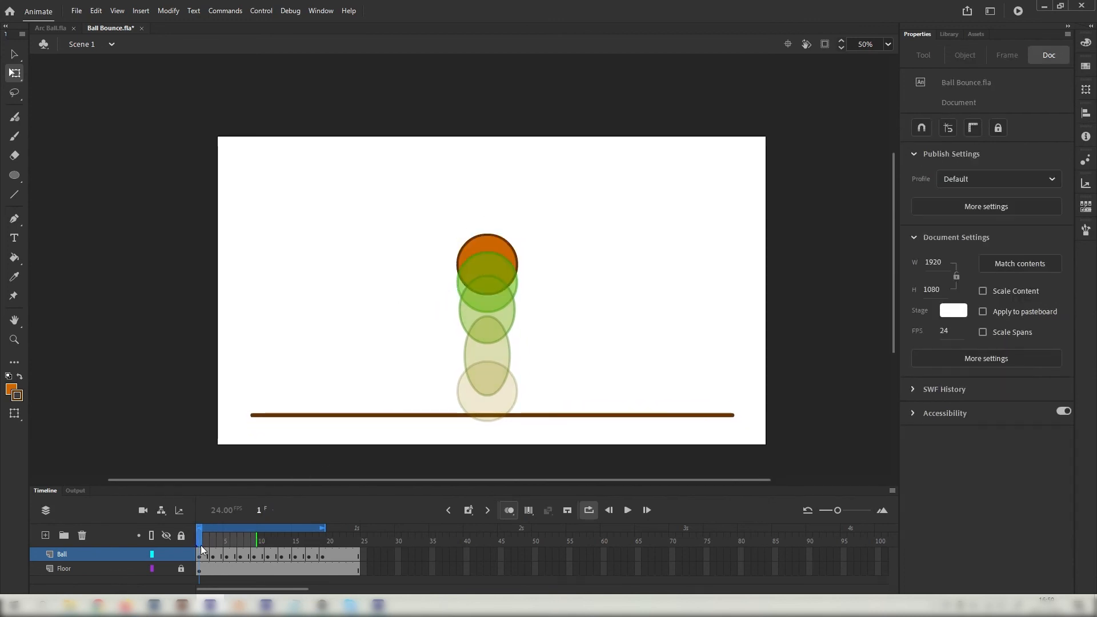
left_click(206, 541)
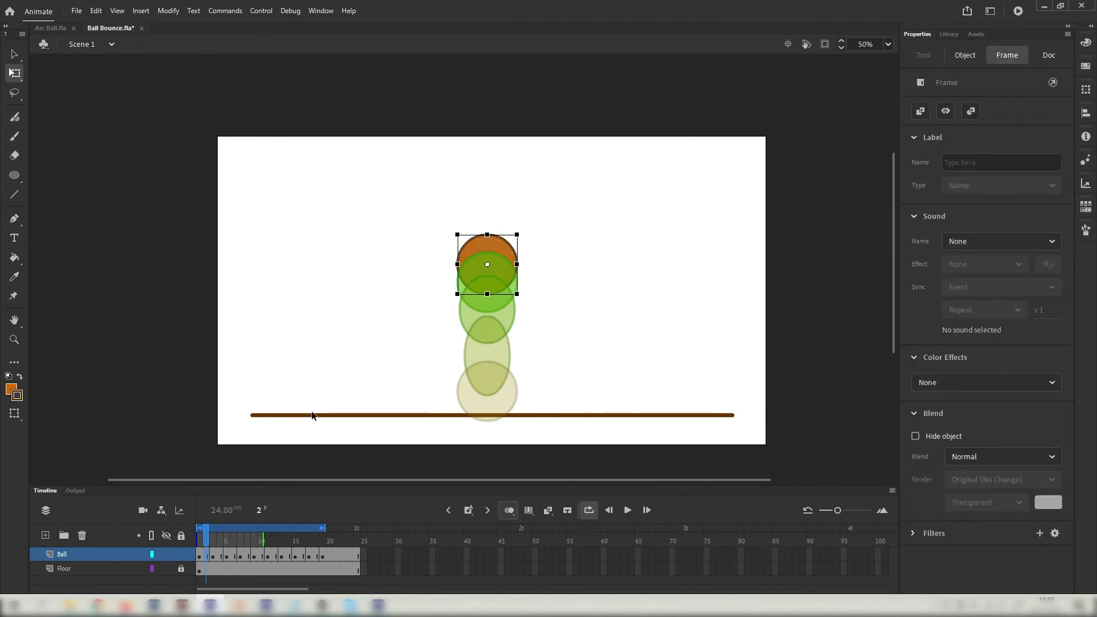
key("F6")
key("Down")
key("Down")
key("Down")
key("Down")
key("Down")
key("Down")
key("Down")
key("Down")
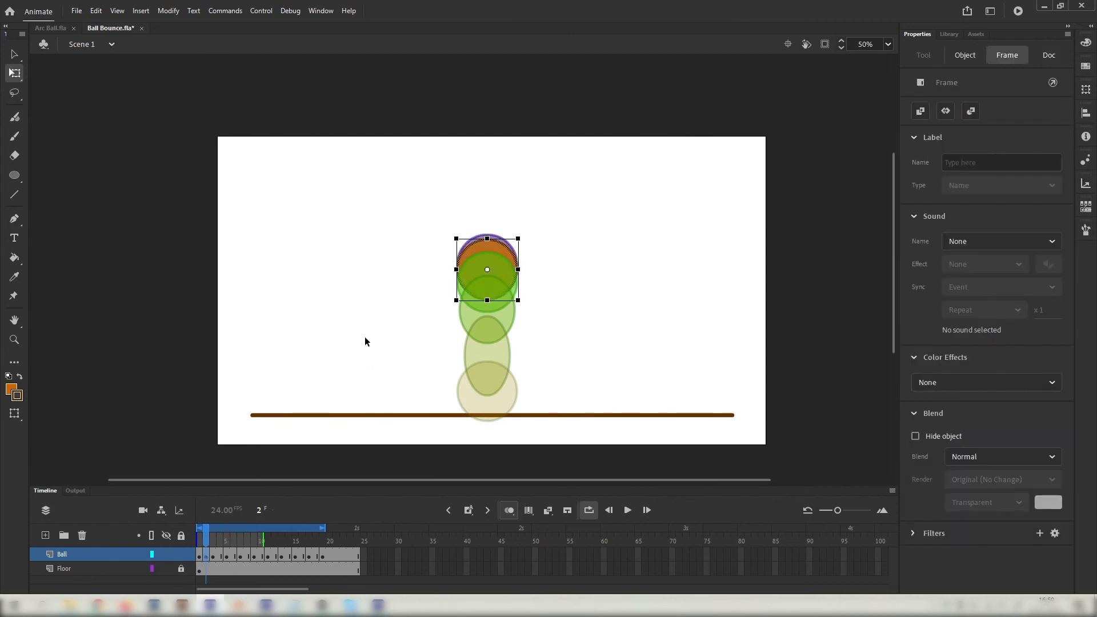
key("Down")
key("Down")
key("Down")
key("Down")
key("Down")
key("Down")
left_click(378, 310)
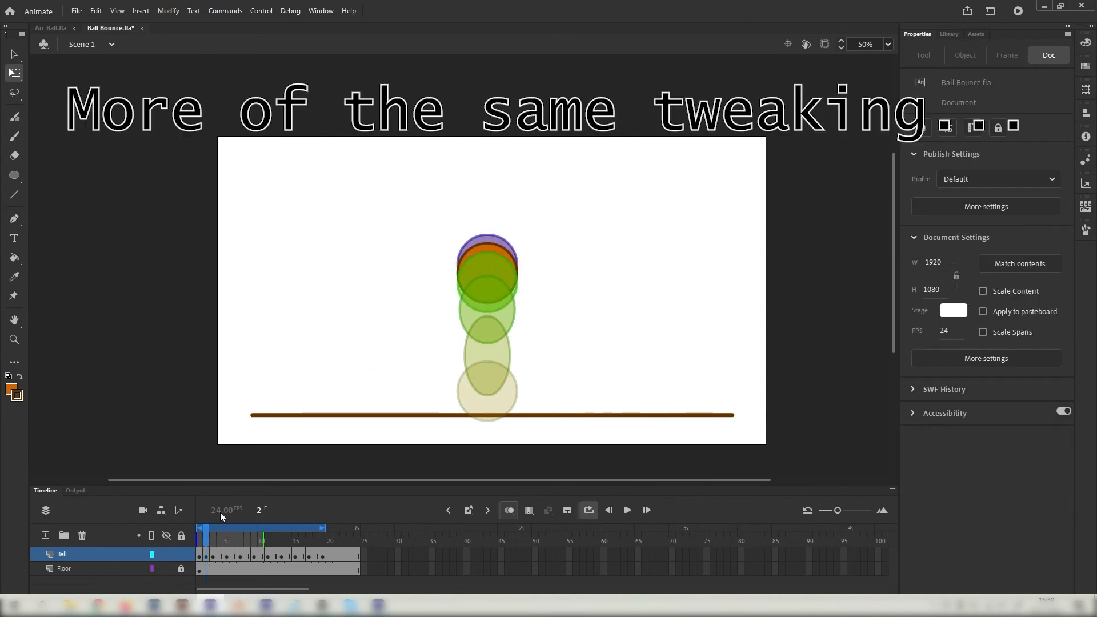
Add keyframes at frames 4, 6 and 8, lowering and reshaping the ball in each.
left_click(220, 541)
key("F6")
left_click_drag(488, 319, 514, 321)
left_click(233, 541)
key("F6")
key("Down")
key("Down")
key("Down")
key("Down")
key("Down")
key("Down")
key("Down")
key("Down")
key("Down")
key("Down")
key("Down")
key("Down")
key("Down")
key("Down")
key("Down")
key("Down")
key("Down")
key("Down")
key("Down")
key("Down")
left_click_drag(446, 286, 548, 369)
key("Down")
key("Down")
key("Down")
key("Down")
key("Down")
key("Down")
key("Down")
key("Down")
left_click(240, 540)
left_click(247, 541)
key("F6")
key("Down")
key("Down")
key("Down")
key("Down")
key("Down")
key("Down")
key("Down")
key("Down")
key("Down")
key("Down")
key("Down")
key("Down")
key("Down")
key("Down")
key("Down")
key("Down")
key("Down")
key("Down")
key("Down")
key("Down")
left_click(540, 352)
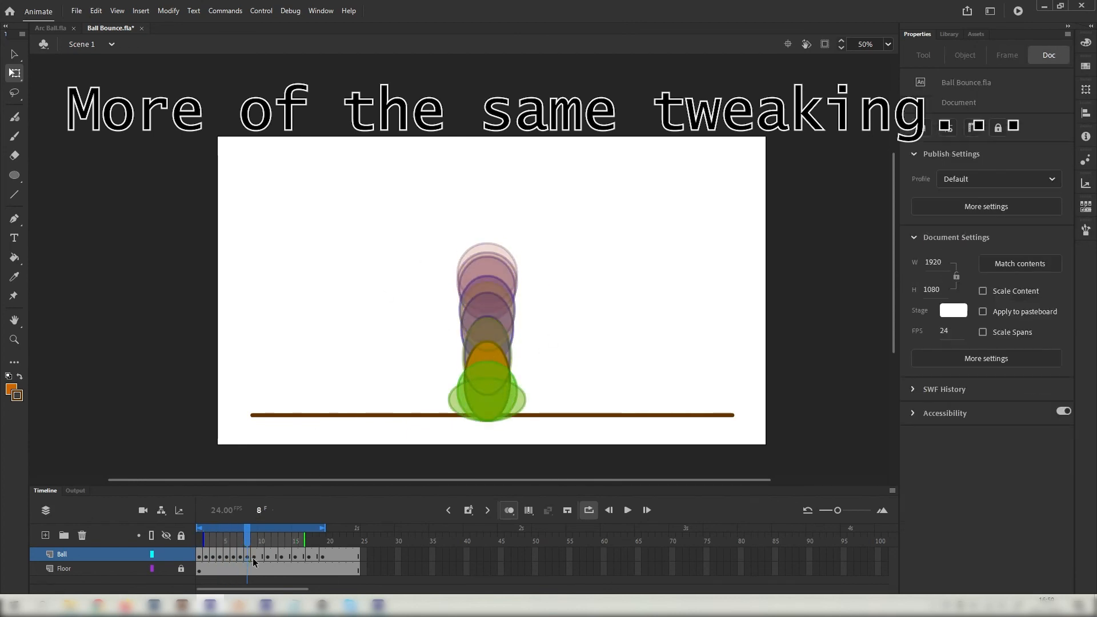
Add keyframes at frames 10 and 12, widening and flattening the ball against the floor.
left_click(261, 543)
key("F6")
left_click_drag(487, 392, 488, 422)
left_click_drag(488, 361, 488, 369)
left_click_drag(518, 396, 488, 423)
left_click(275, 540)
key("F6")
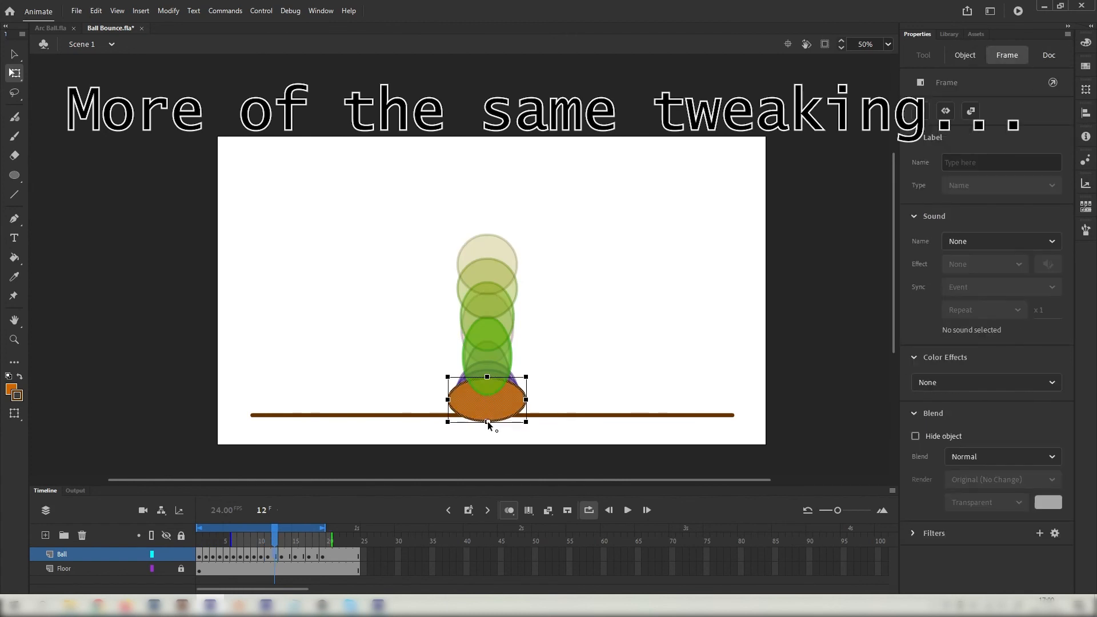
left_click_drag(488, 377, 488, 385)
left_click_drag(527, 403, 530, 404)
left_click(288, 541)
Add keyframes at frames 14, 16 and 18 raising the ball wider and shorter, then play the bounce.
key("F6")
key("Up")
key("Up")
key("Up")
key("Up")
key("Up")
key("Up")
key("Up")
key("Up")
key("Up")
key("Up")
key("Up")
key("Up")
key("Up")
key("Up")
key("Up")
key("Up")
key("Up")
key("Up")
key("Up")
key("Up")
left_click_drag(512, 339, 515, 339)
left_click_drag(487, 300, 516, 304)
left_click(302, 541)
key("F6")
key("Up")
key("Up")
key("Up")
key("Up")
key("Up")
key("Up")
key("Up")
key("Up")
key("Up")
key("Up")
key("Up")
key("Up")
key("Up")
key("Up")
key("Up")
key("Up")
key("Up")
key("Up")
key("Up")
key("Up")
left_click_drag(487, 269, 488, 271)
left_click(315, 541)
key("F6")
key("Up")
key("Up")
key("Up")
key("Up")
key("Up")
key("Up")
key("Up")
key("Up")
key("Up")
key("Up")
key("Up")
key("Up")
key("Up")
key("Up")
key("Up")
key("Up")
key("Up")
key("Up")
key("Up")
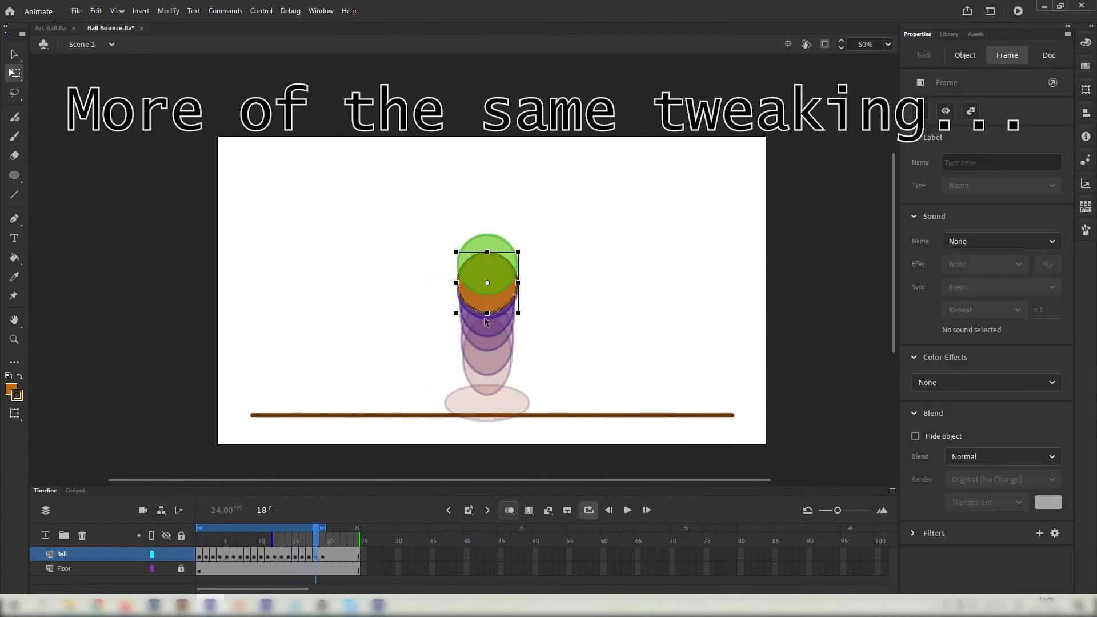
key("Return")
left_click(708, 417)
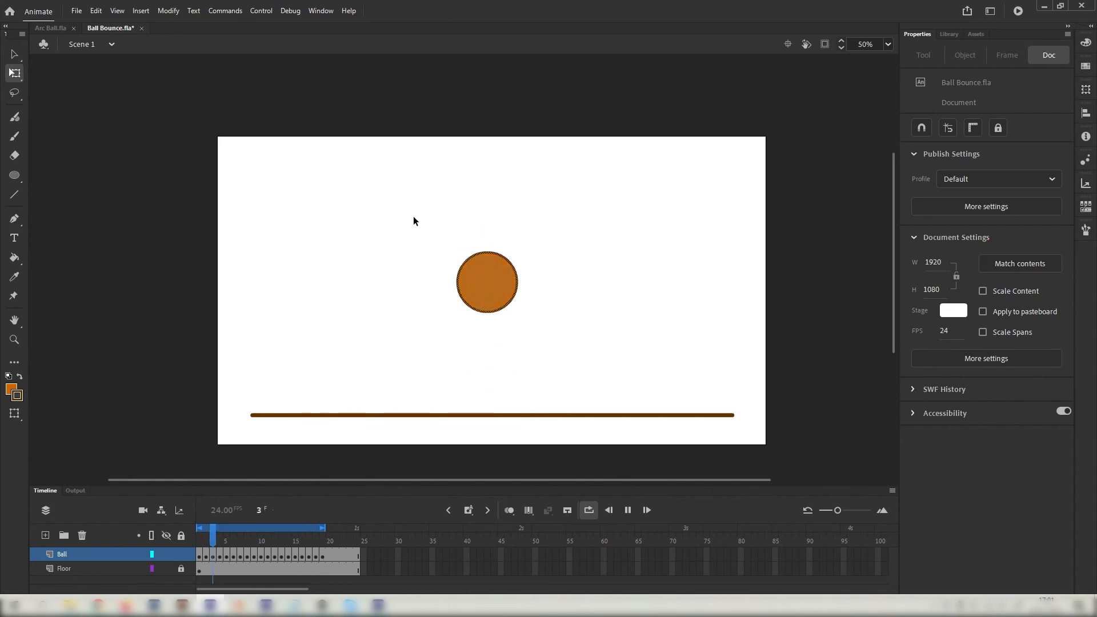
Stop playback and sketch a few thin loops beside the ball with the Classic Brush.
left_click(628, 510)
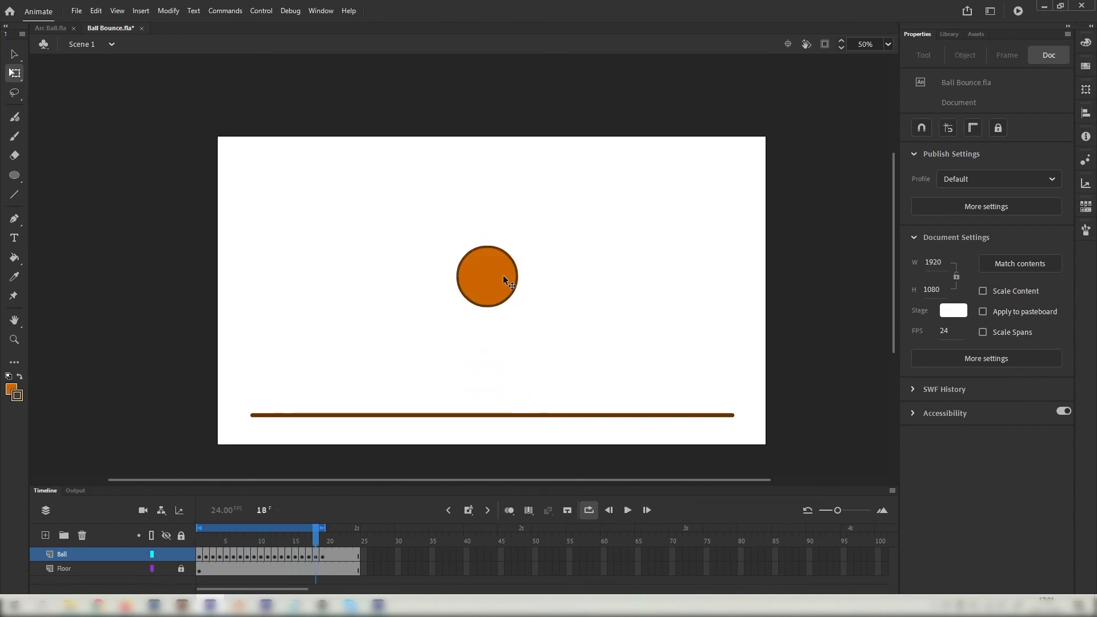
left_click(15, 136)
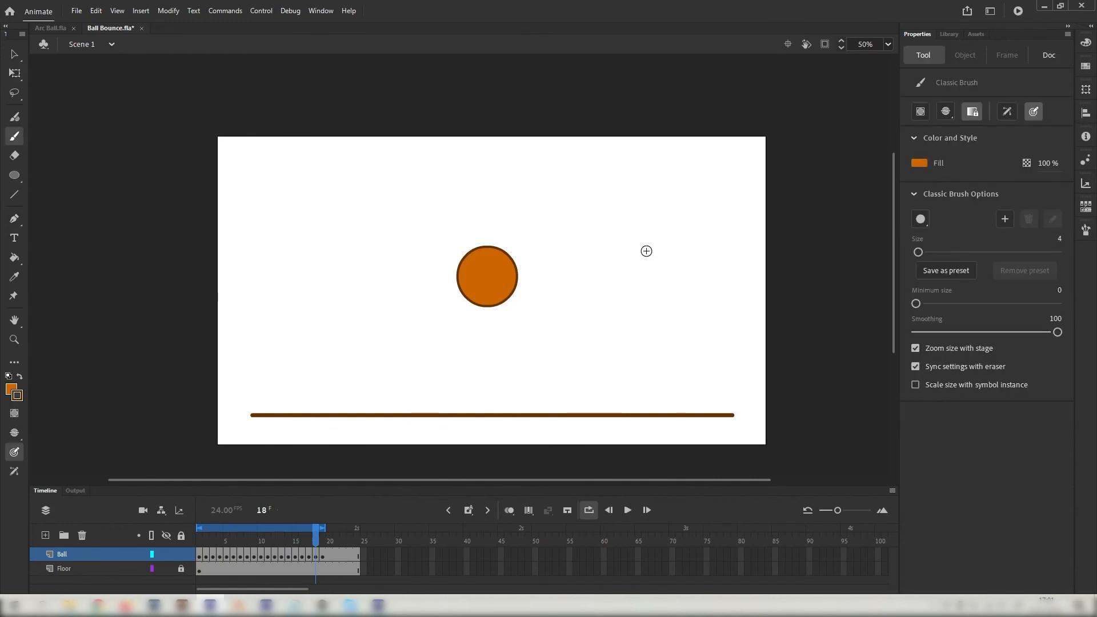
mouse_move(607, 272)
left_mouse_down()
mouse_move(642, 257)
mouse_move(600, 280)
left_mouse_up()
left_click_drag(601, 280, 663, 286)
Switch to the Selection tool and scrub back through frames 6, 5 and 1, then to frame 9.
mouse_move(316, 540)
left_mouse_down()
mouse_move(219, 543)
mouse_move(334, 540)
mouse_move(225, 534)
mouse_move(201, 542)
mouse_move(238, 542)
mouse_move(201, 543)
mouse_move(294, 537)
mouse_move(207, 529)
mouse_move(227, 530)
left_mouse_up()
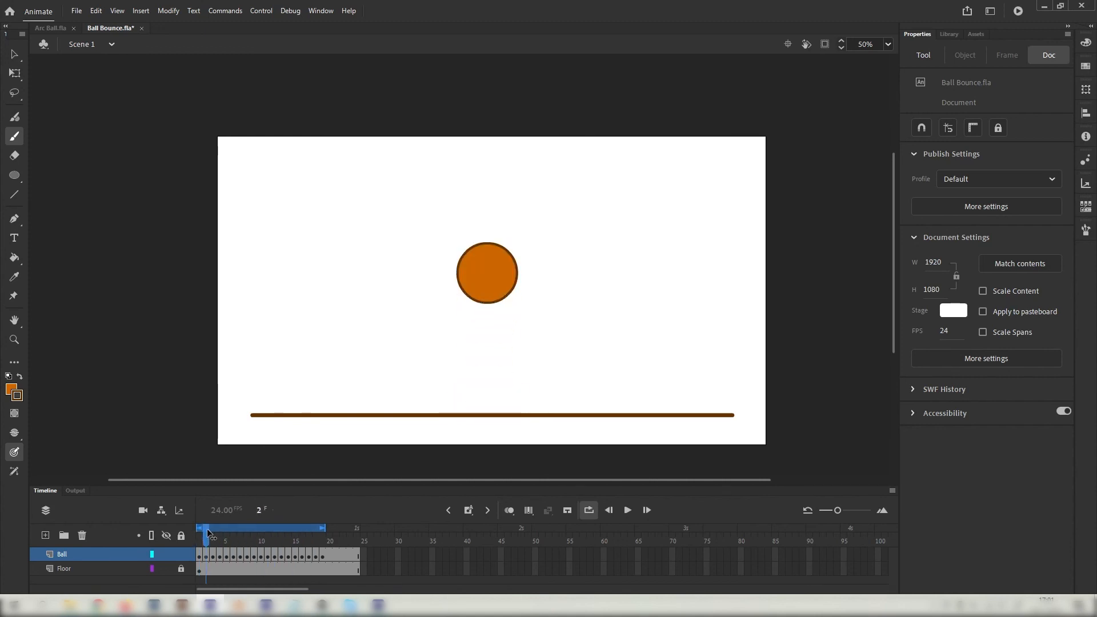
key("v")
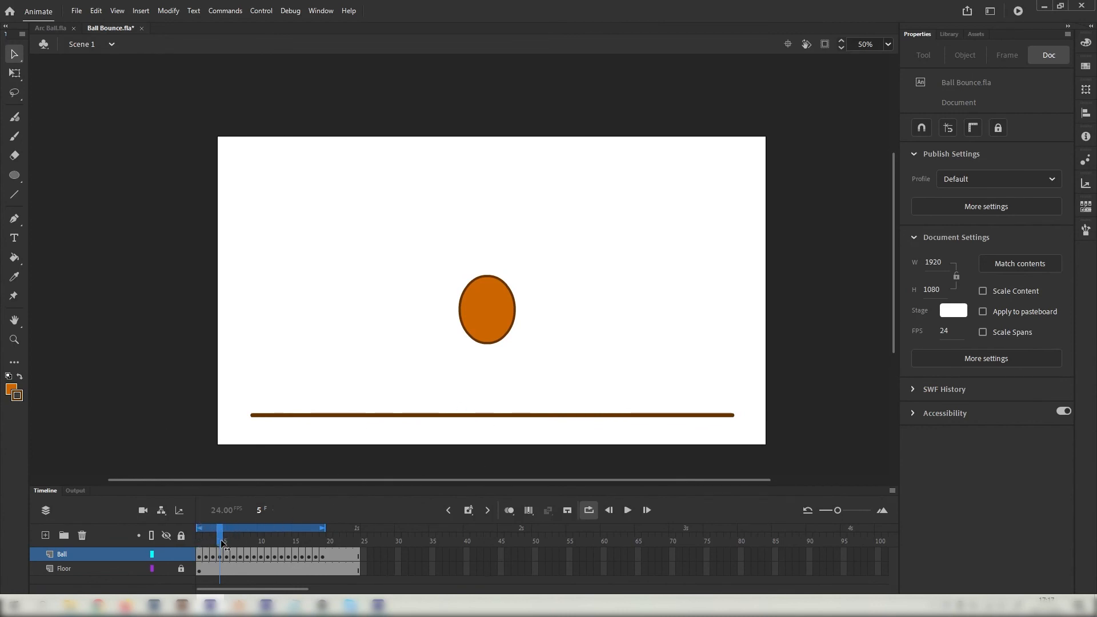
left_click_drag(223, 544, 190, 541)
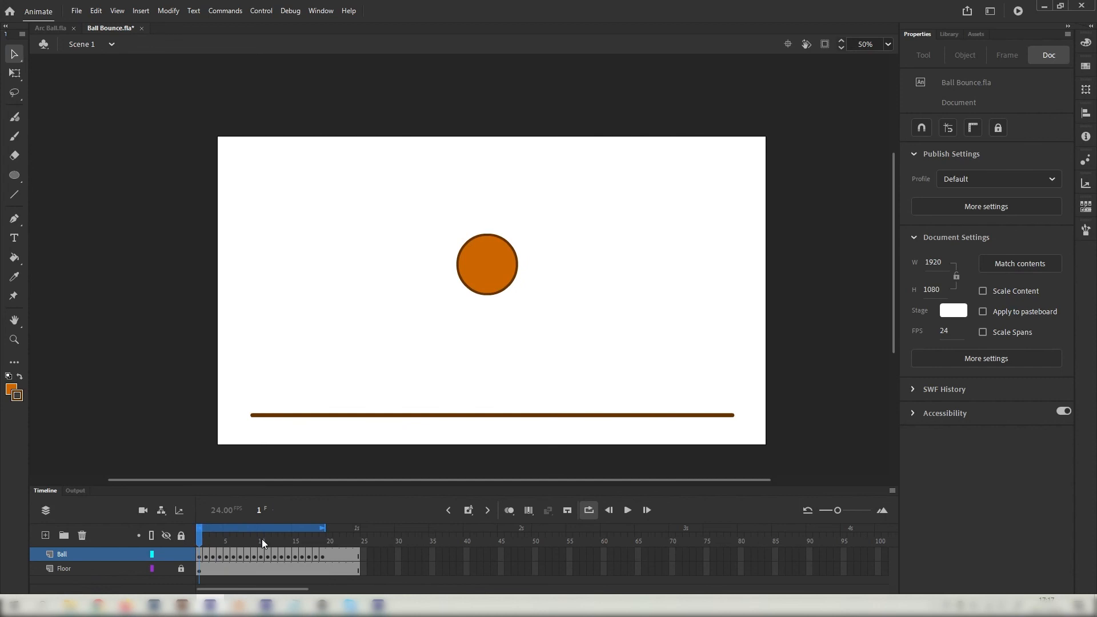
left_click_drag(262, 539, 255, 541)
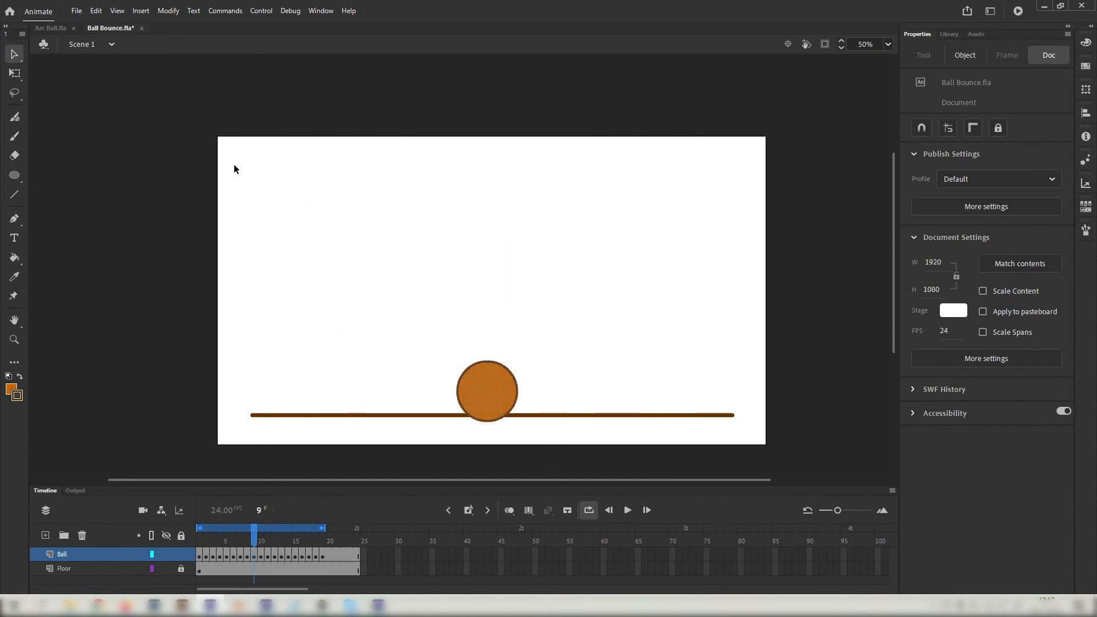
left_click(392, 312)
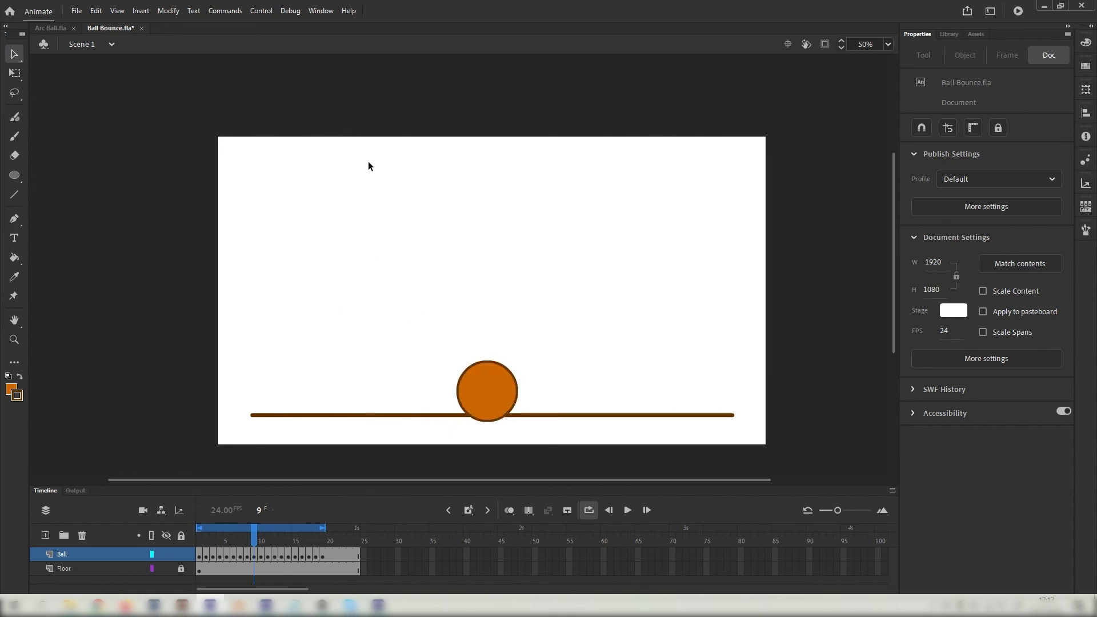